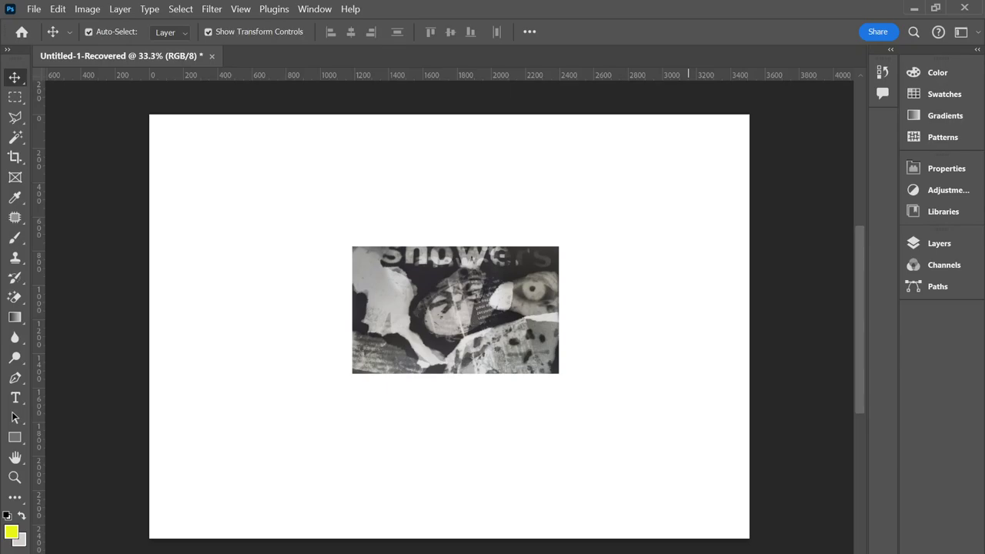
Open the File menu while the grey 'showers' collage document is showing.
{"action": "left_click", "coordinate": [215, 62]}
Create a new A4 portrait document at 300 ppi in RGB Color from the Print presets.
{"action": "left_click", "coordinate": [34, 11]}
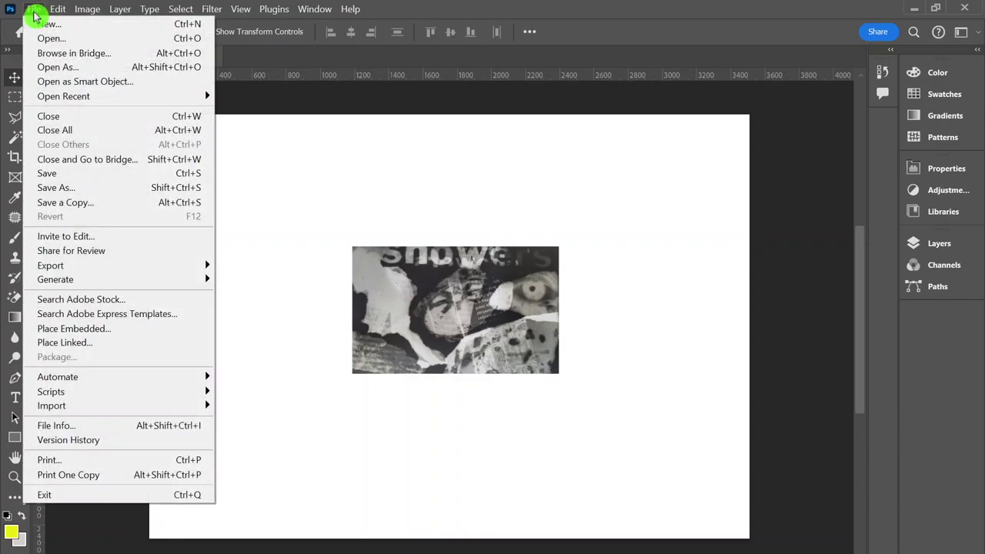
{"action": "left_click", "coordinate": [44, 25]}
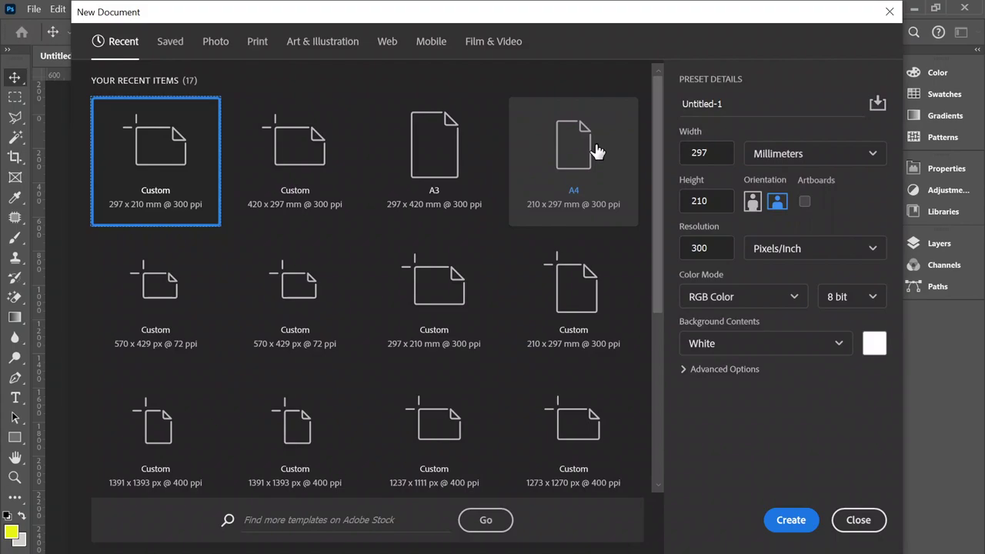
{"action": "left_click", "coordinate": [588, 151]}
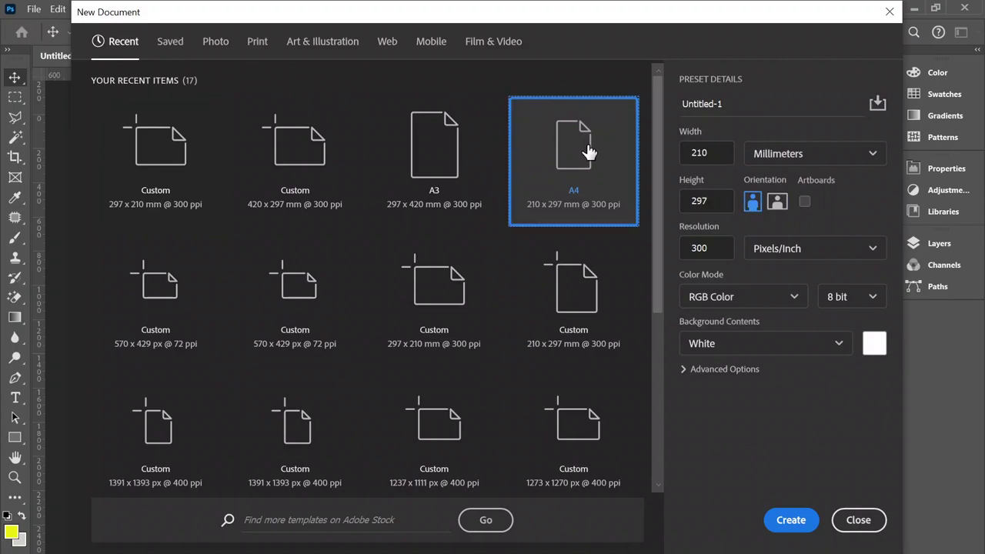
{"action": "left_click", "coordinate": [257, 43]}
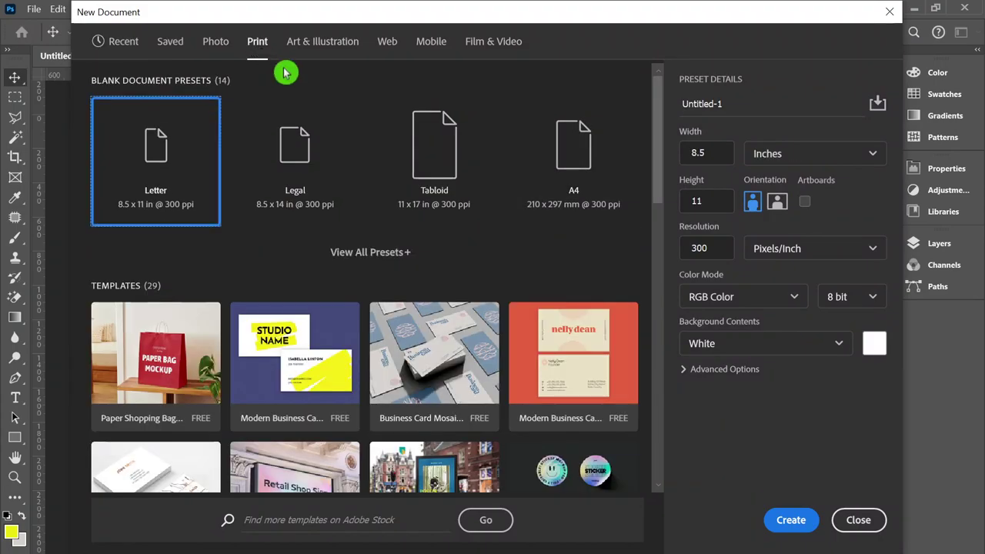
{"action": "left_click", "coordinate": [582, 153]}
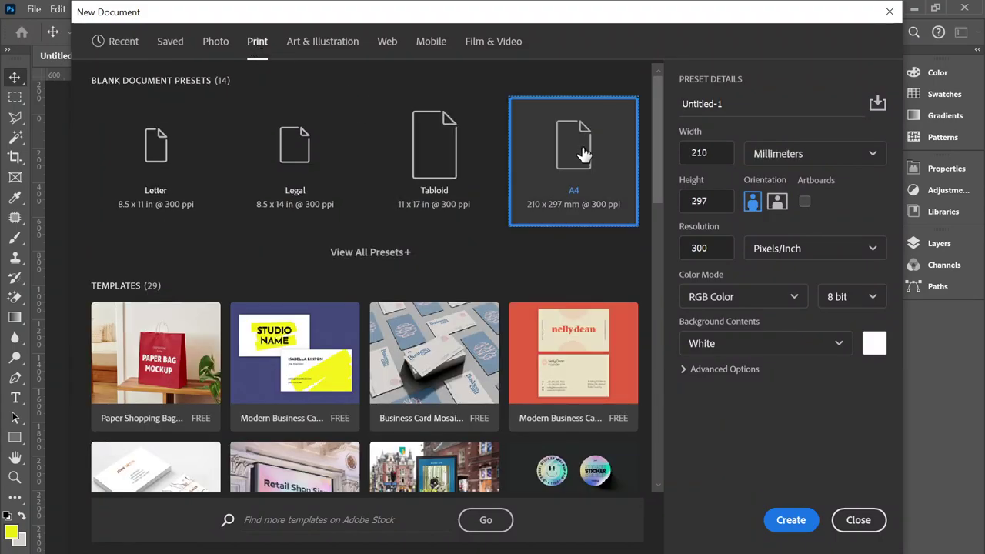
{"action": "left_click", "coordinate": [788, 296]}
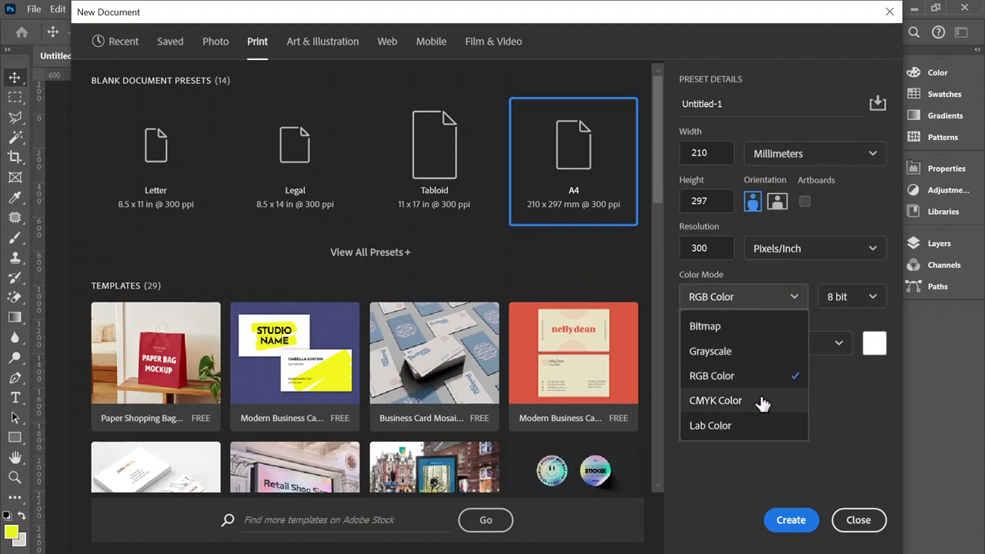
{"action": "left_click", "coordinate": [785, 276]}
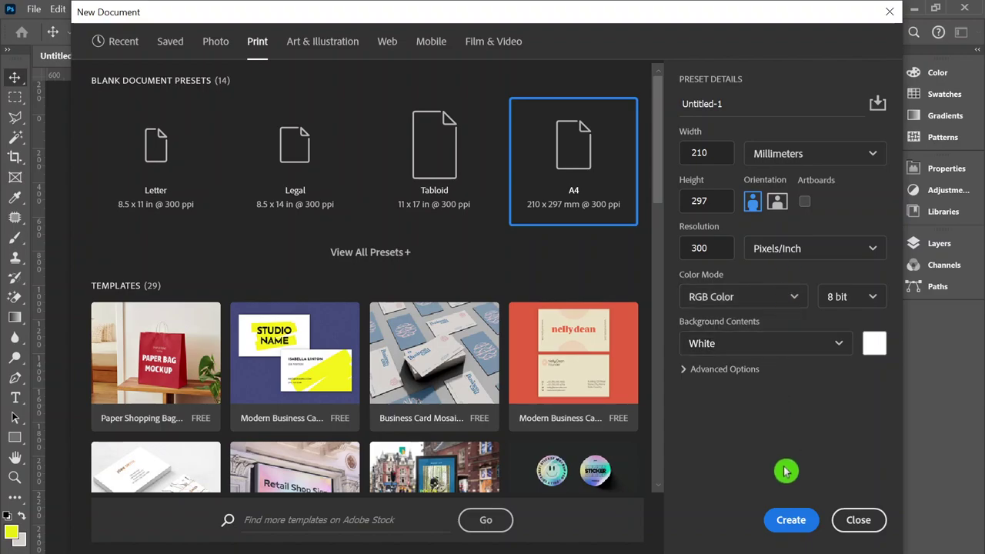
{"action": "left_click", "coordinate": [790, 521]}
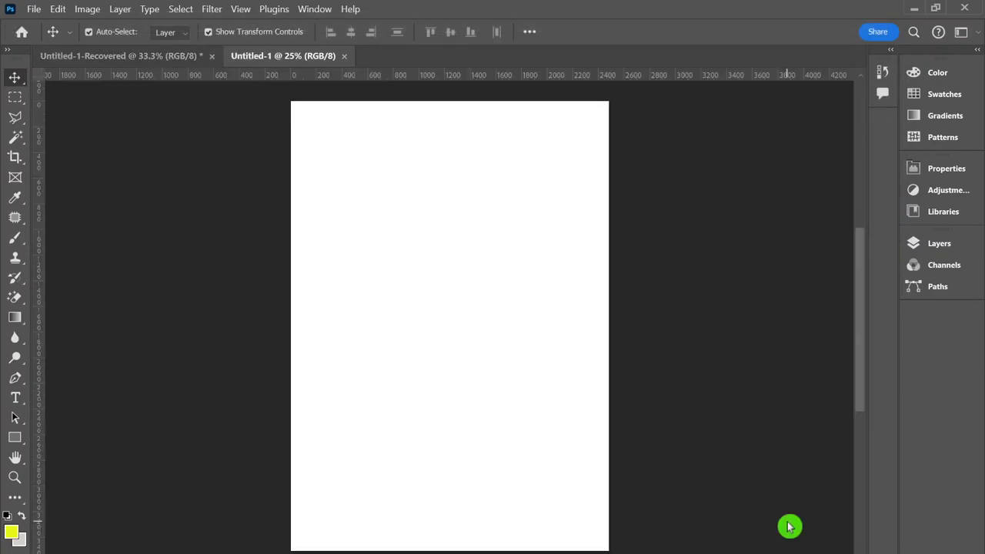
Close the blank Untitled-1 A4 document and return to the collage in Photoshop.
{"action": "left_click", "coordinate": [345, 60]}
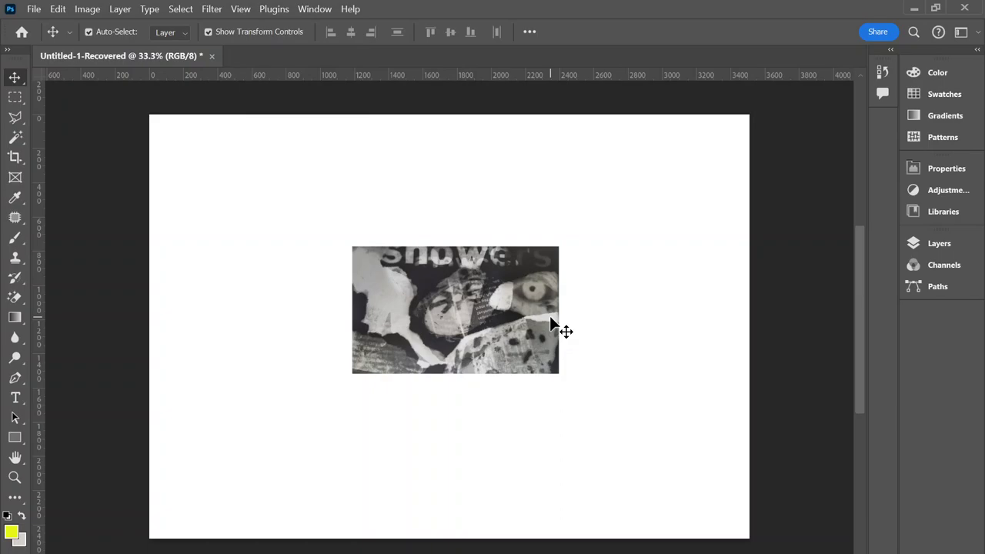
{"action": "key", "text": "super+e"}
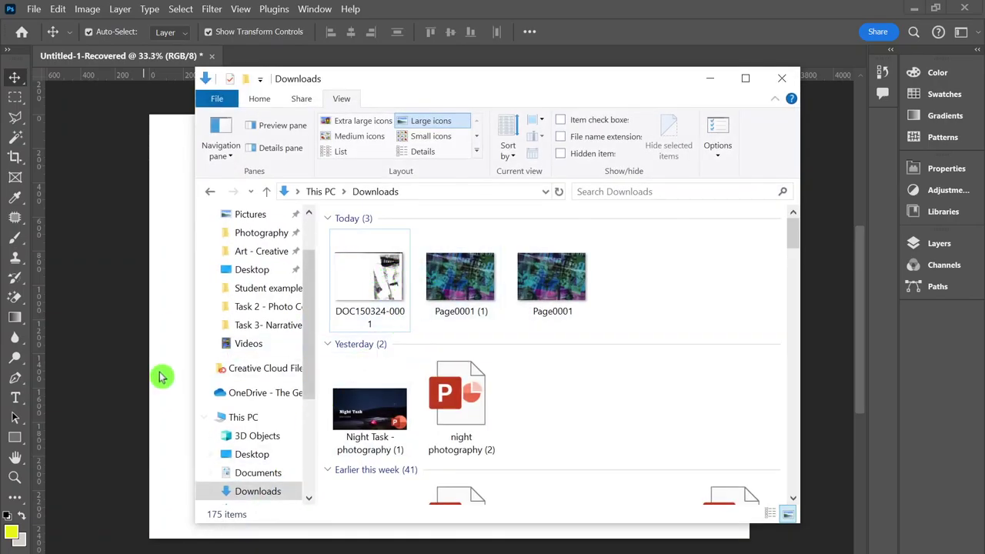
{"action": "left_click", "coordinate": [131, 303]}
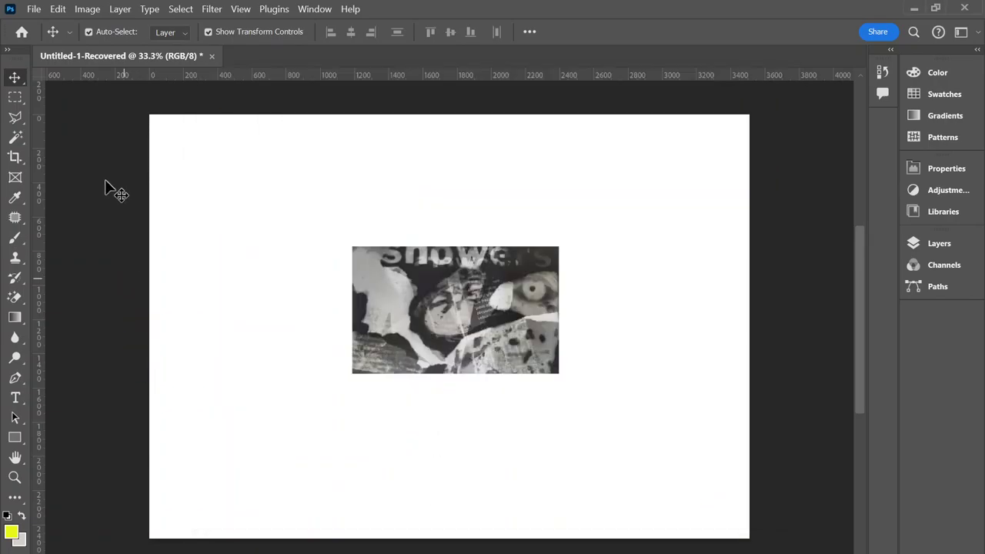
Start File > Place Embedded, then cancel without placing any file.
{"action": "left_click", "coordinate": [35, 12]}
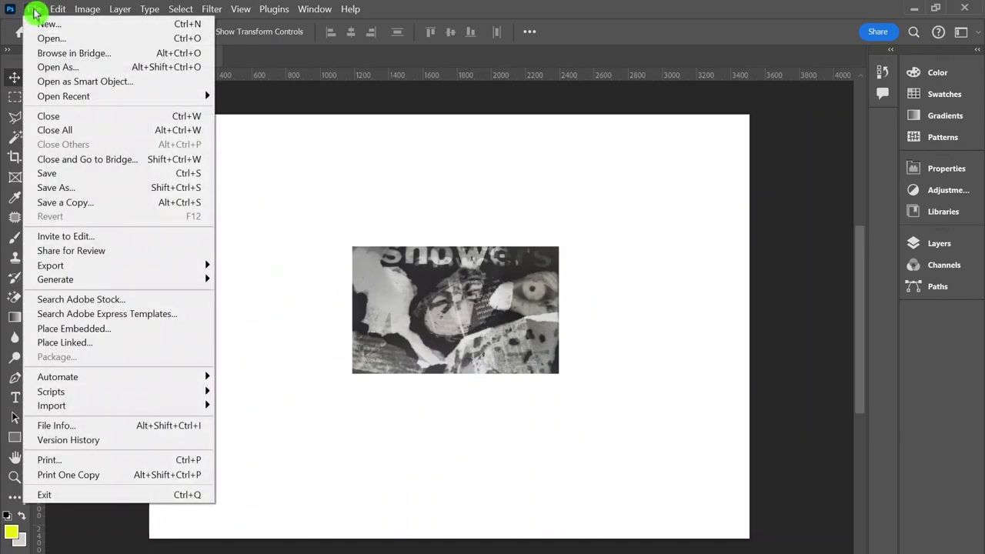
{"action": "left_click", "coordinate": [60, 329]}
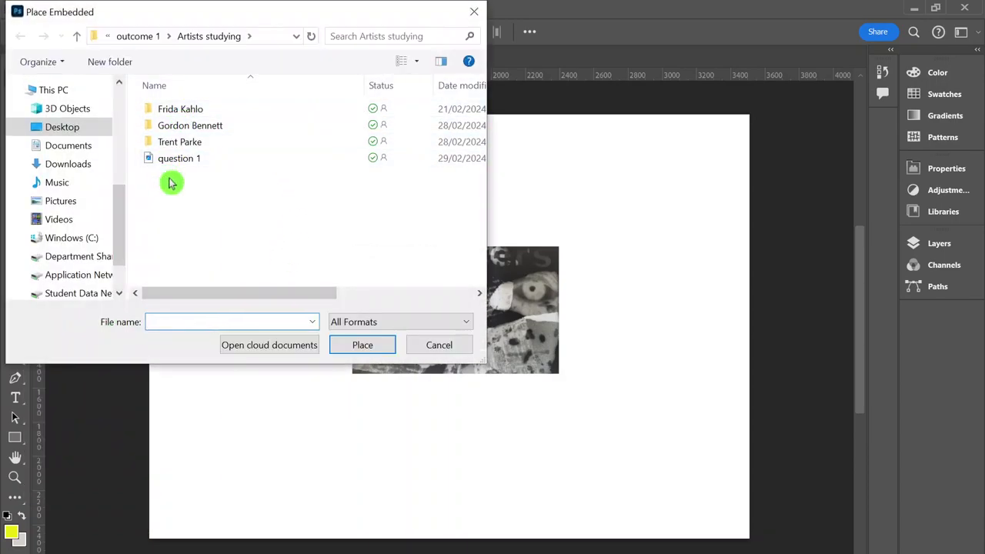
{"action": "left_click", "coordinate": [437, 346]}
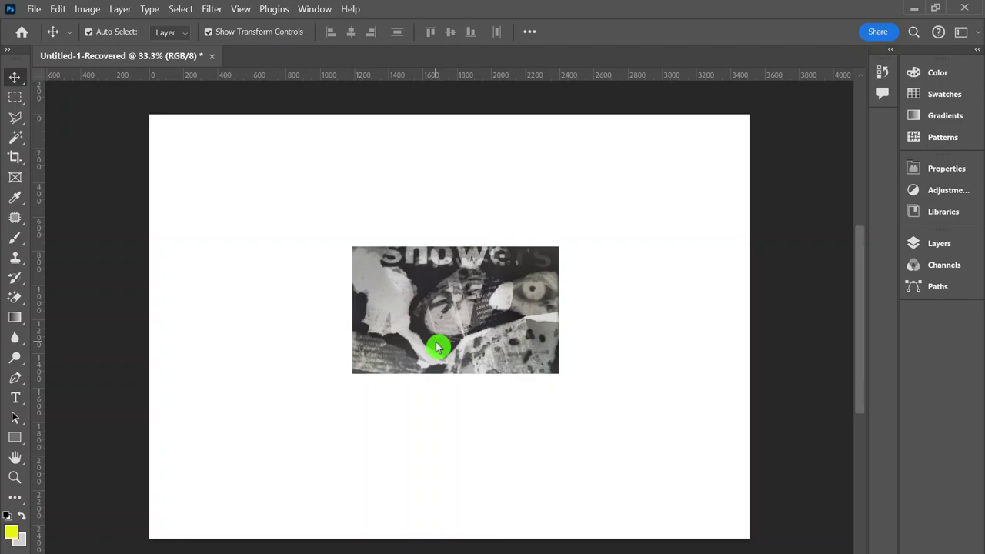
Draw a rectangular selection around the collage image and bring up the Layers panel.
{"action": "left_click", "coordinate": [17, 101]}
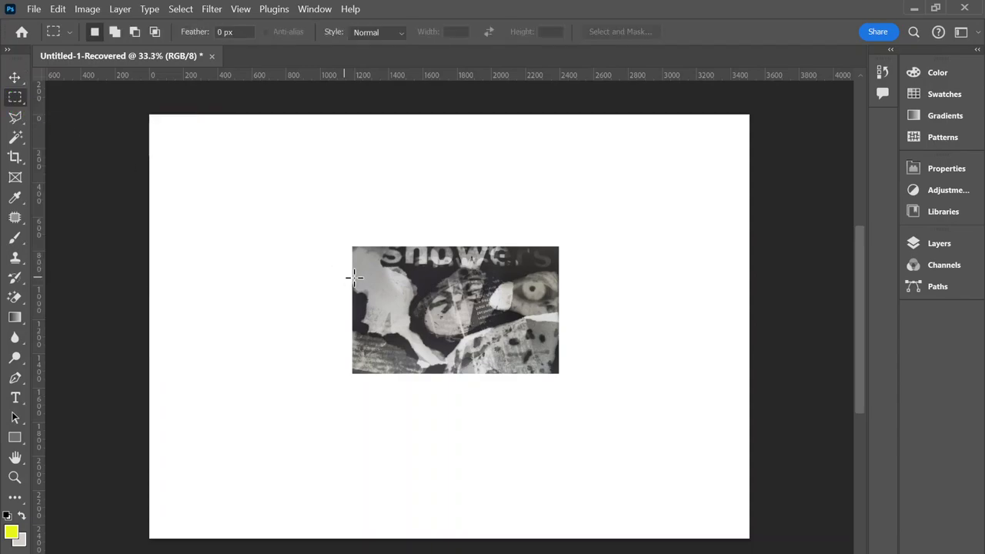
{"action": "left_click_drag", "start_coordinate": [352, 246], "coordinate": [558, 374]}
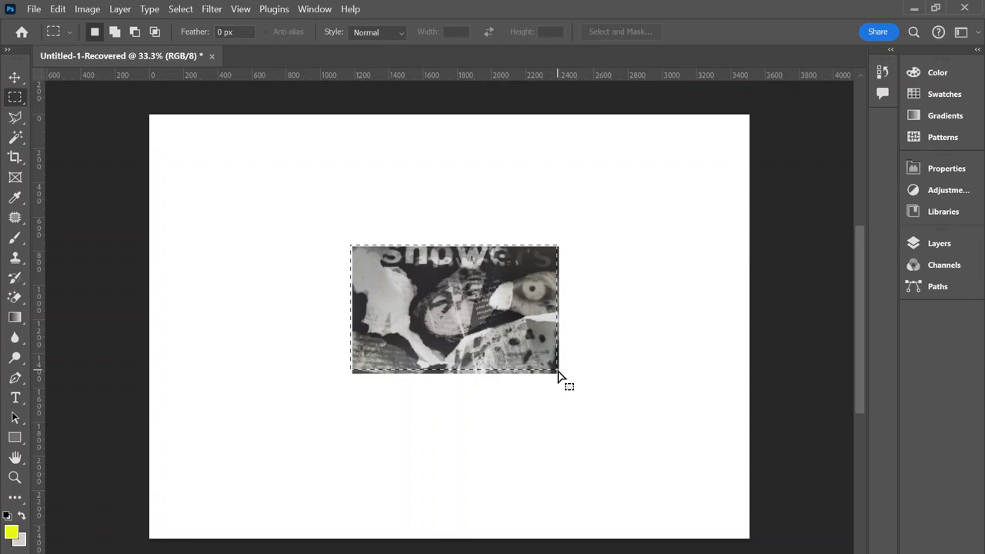
{"action": "left_click", "coordinate": [921, 248]}
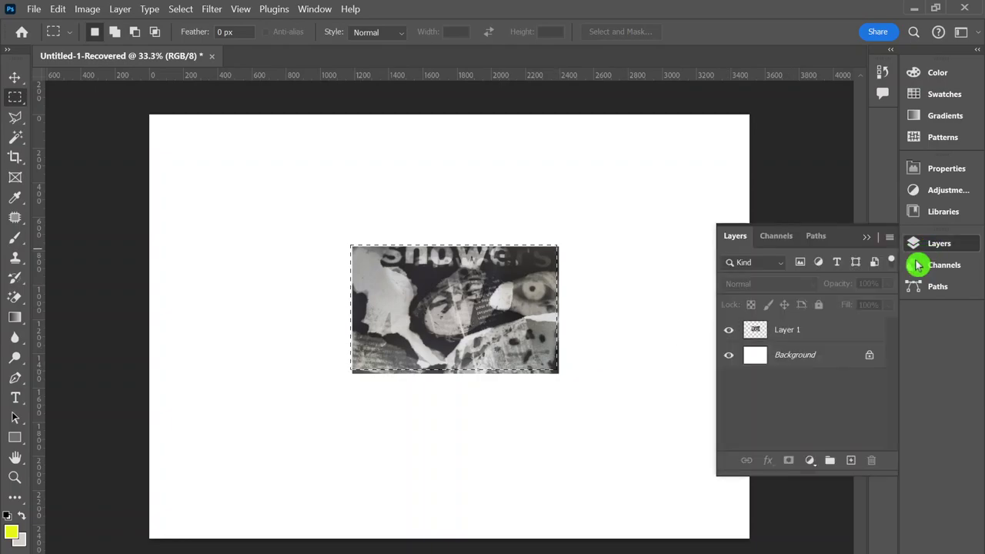
{"action": "left_click_drag", "start_coordinate": [921, 268], "coordinate": [864, 238]}
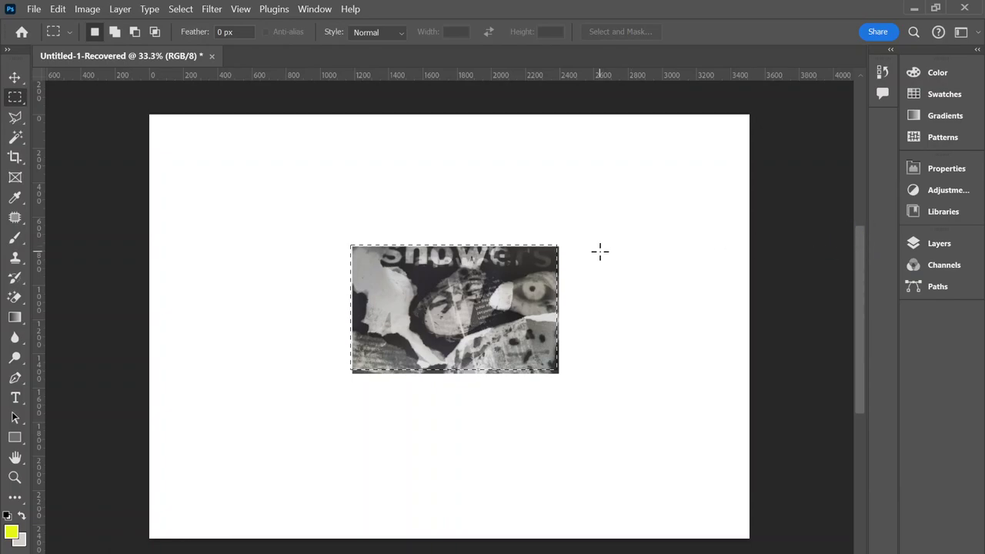
Clear the selection and make Layer 1 the active layer.
{"action": "left_click", "coordinate": [599, 251]}
{"action": "left_click", "coordinate": [954, 254]}
{"action": "left_click", "coordinate": [807, 336]}
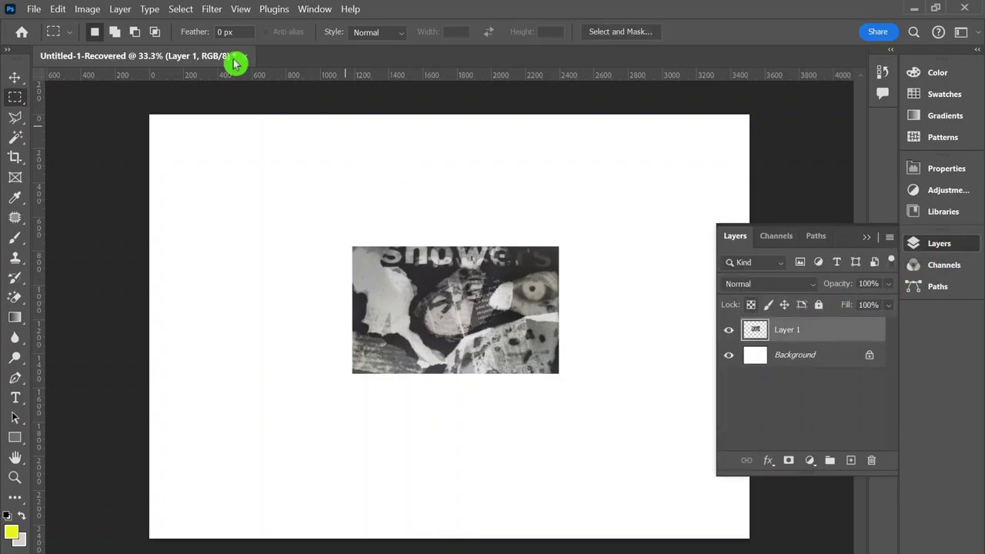
Start Free Transform on Layer 1 and try rotating the collage, undoing both rotations.
{"action": "left_click", "coordinate": [90, 11]}
{"action": "mouse_move", "coordinate": [55, 14]}
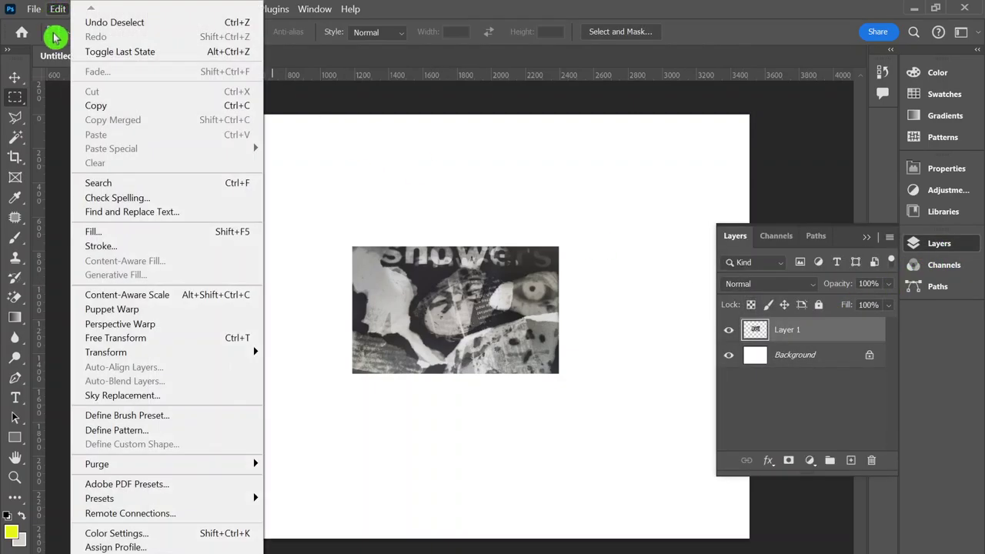
{"action": "left_click", "coordinate": [106, 340]}
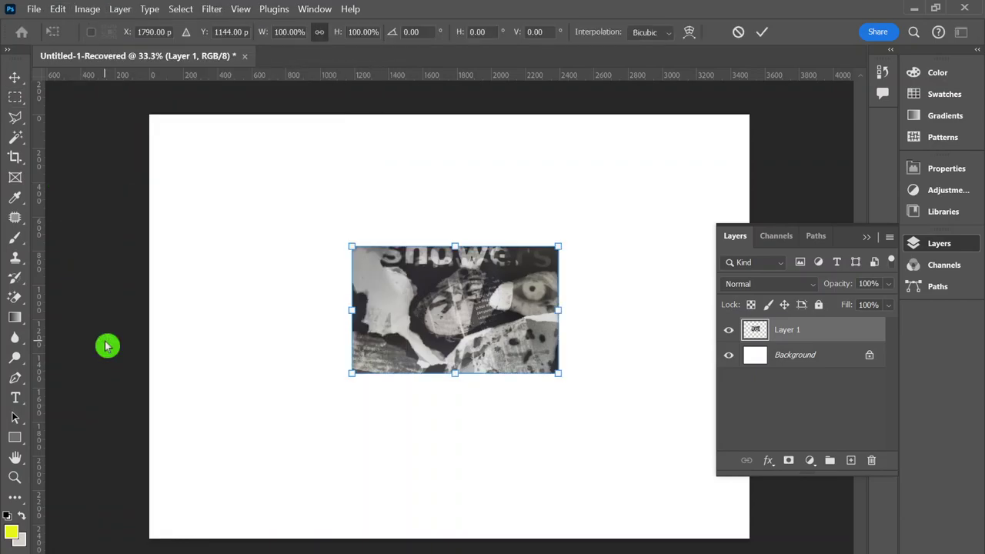
{"action": "left_click", "coordinate": [868, 238]}
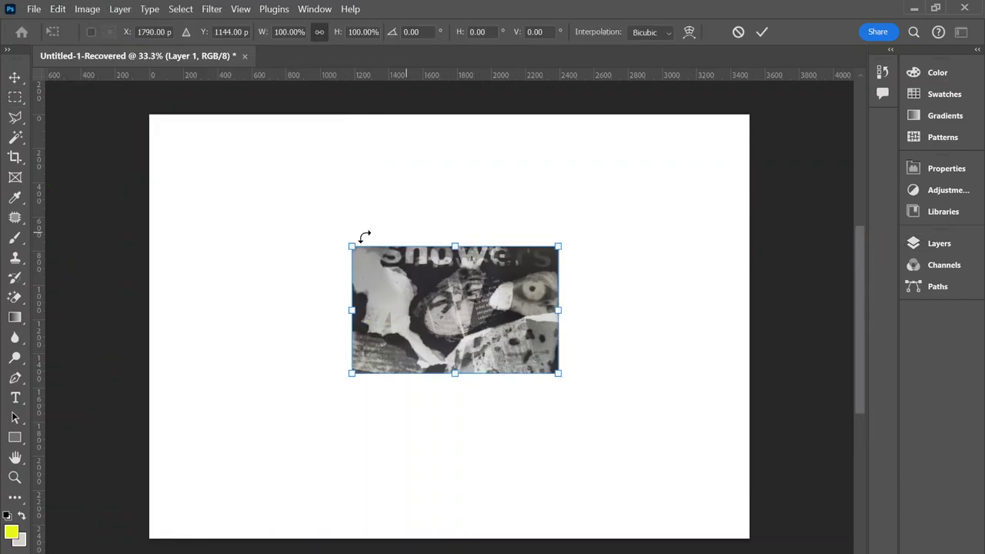
{"action": "left_click_drag", "start_coordinate": [376, 205], "coordinate": [468, 156]}
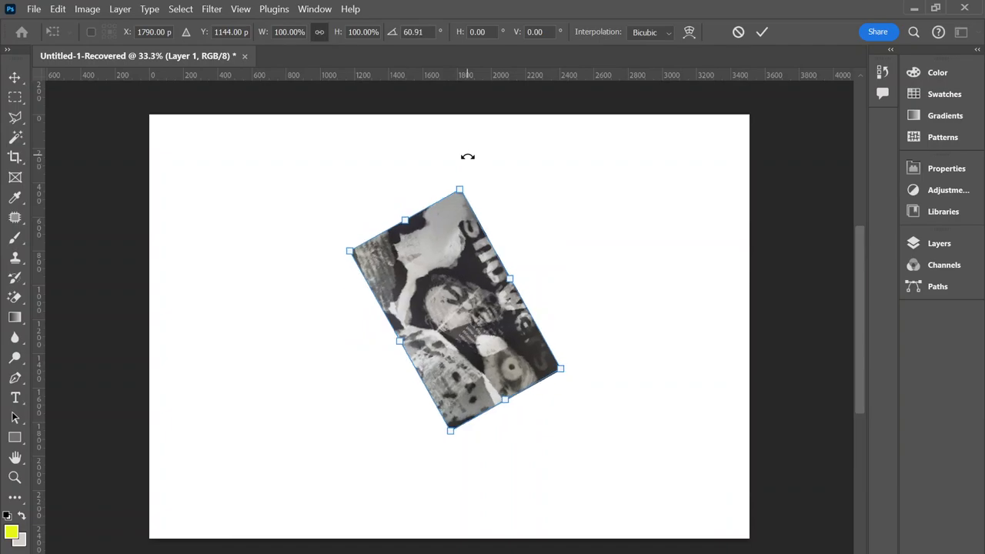
{"action": "key", "text": "ctrl+z"}
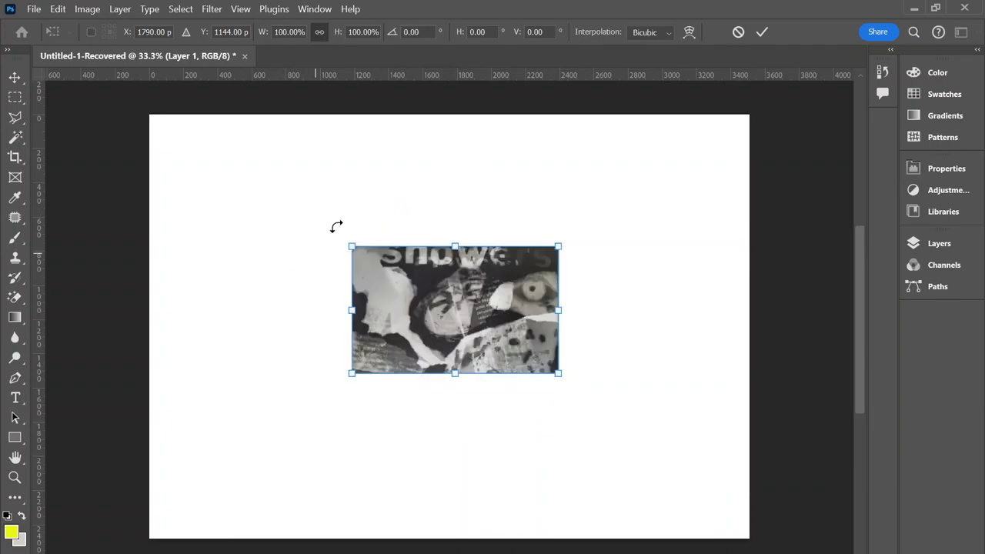
{"action": "left_click_drag", "start_coordinate": [337, 226], "coordinate": [549, 159]}
{"action": "key", "text": "ctrl+z"}
Scale the collage to 340.41% to cover the page, nudge it left, and commit.
{"action": "left_click_drag", "start_coordinate": [344, 247], "coordinate": [132, 111]}
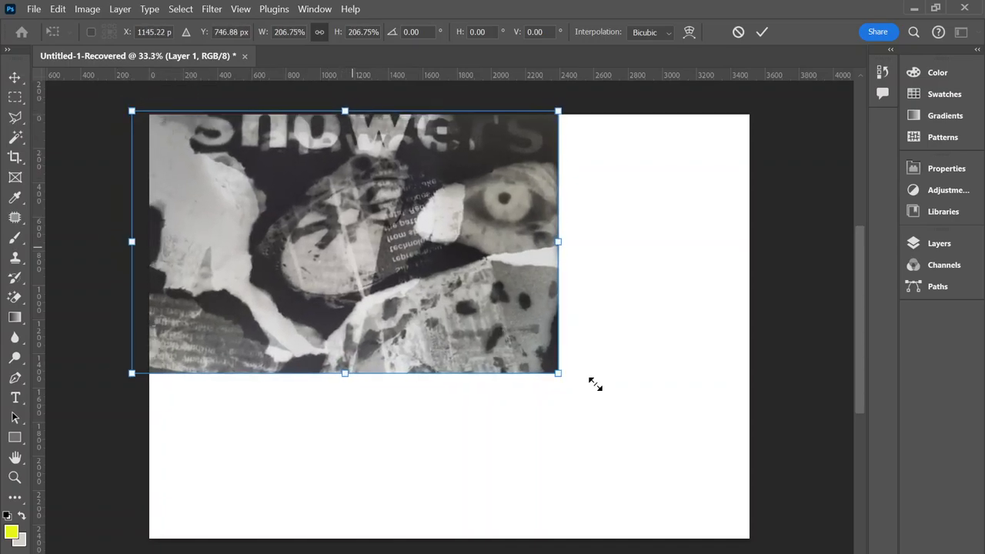
{"action": "left_click_drag", "start_coordinate": [557, 375], "coordinate": [835, 539]}
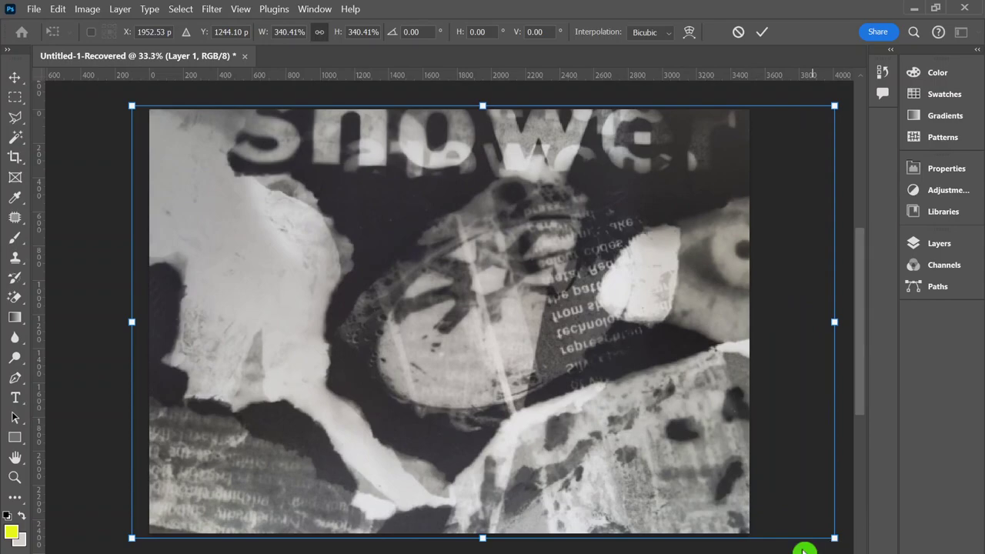
{"action": "left_click_drag", "start_coordinate": [691, 430], "coordinate": [655, 435]}
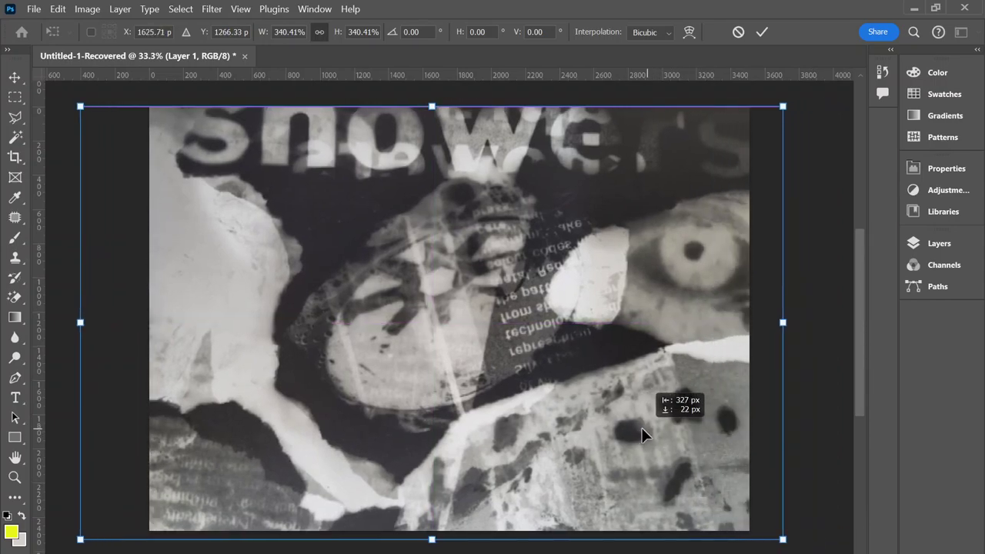
{"action": "left_click_drag", "start_coordinate": [642, 430], "coordinate": [635, 431]}
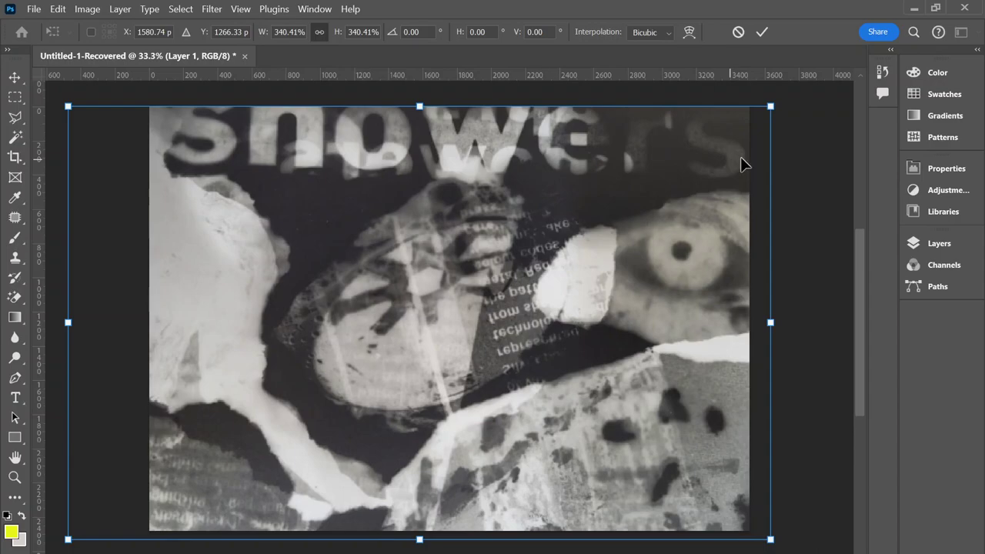
{"action": "left_click", "coordinate": [13, 77]}
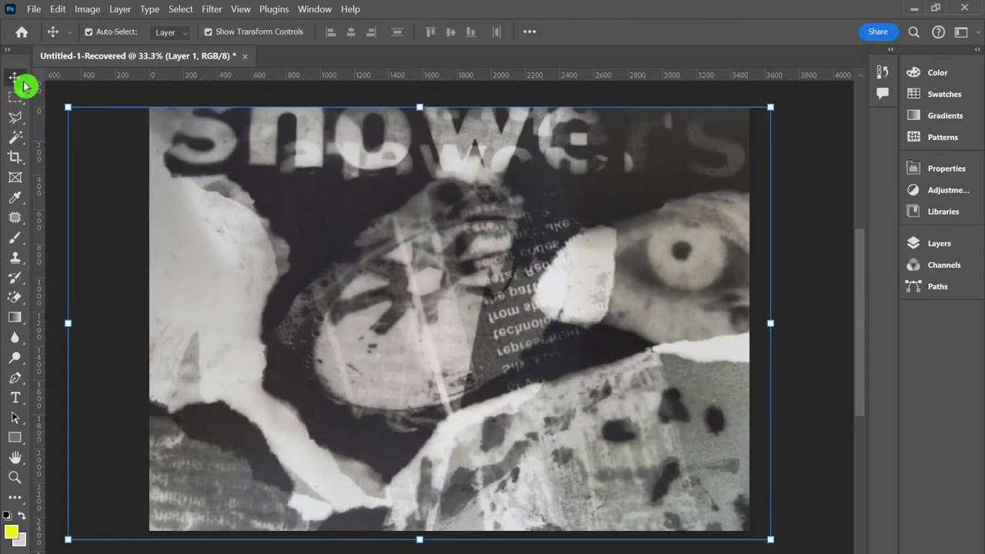
Open Image > Adjustments > Levels and set the black point from a dark collage area.
{"action": "left_click", "coordinate": [15, 98]}
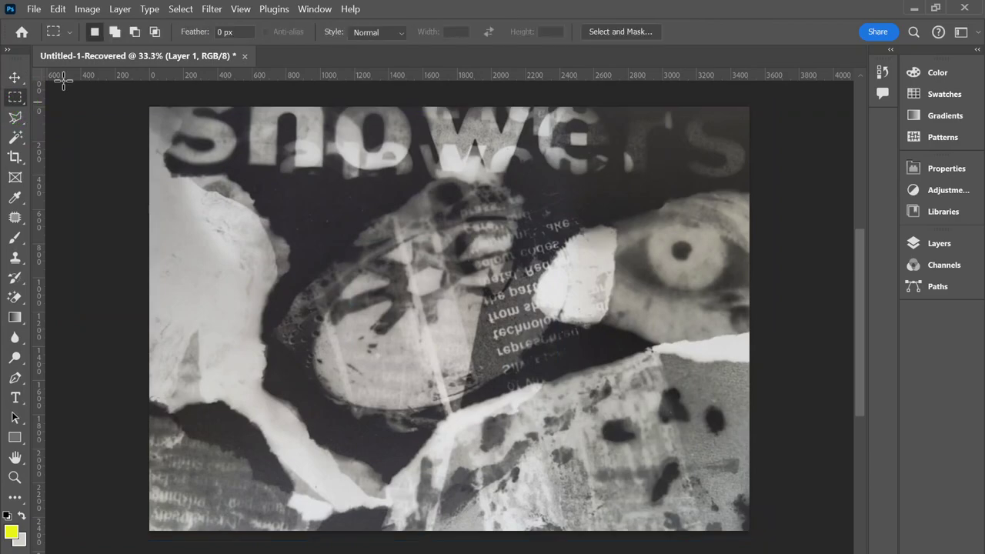
{"action": "left_click", "coordinate": [88, 11]}
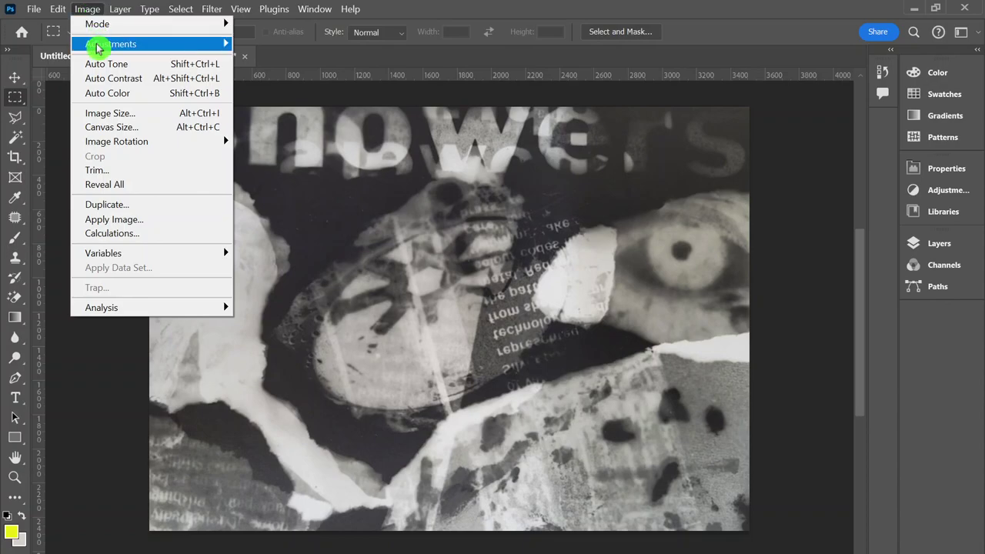
{"action": "mouse_move", "coordinate": [98, 47]}
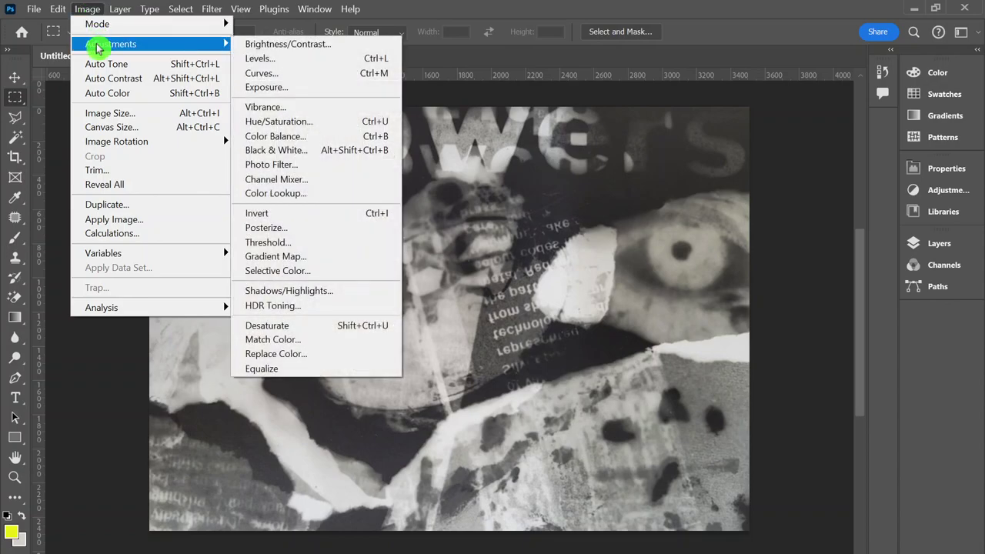
{"action": "left_click", "coordinate": [282, 60]}
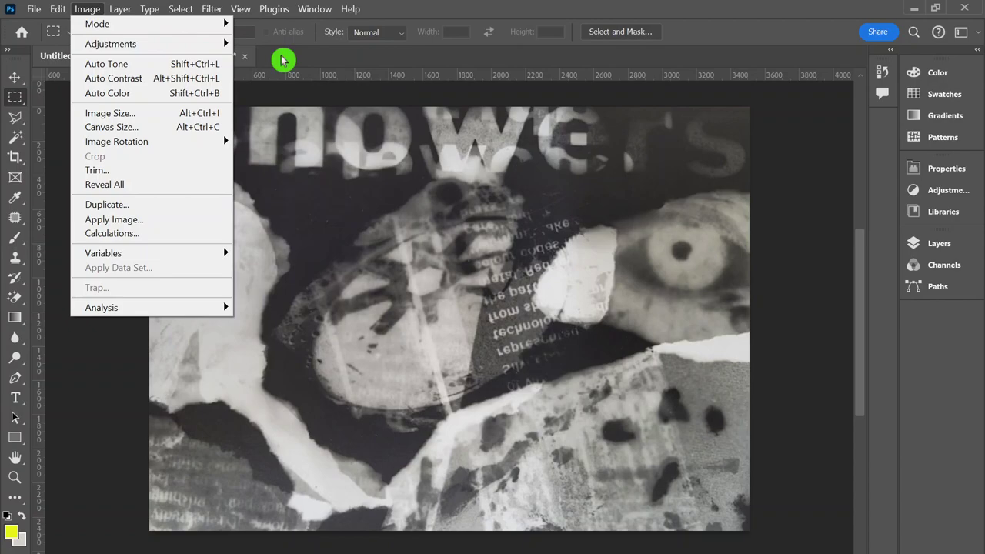
{"action": "left_click_drag", "start_coordinate": [200, 248], "coordinate": [802, 108]}
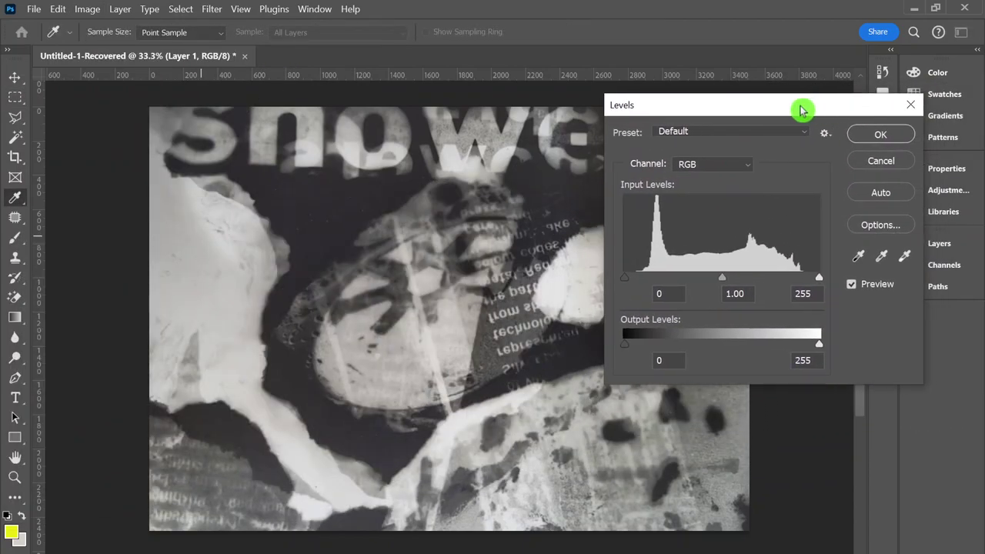
{"action": "left_click", "coordinate": [860, 264]}
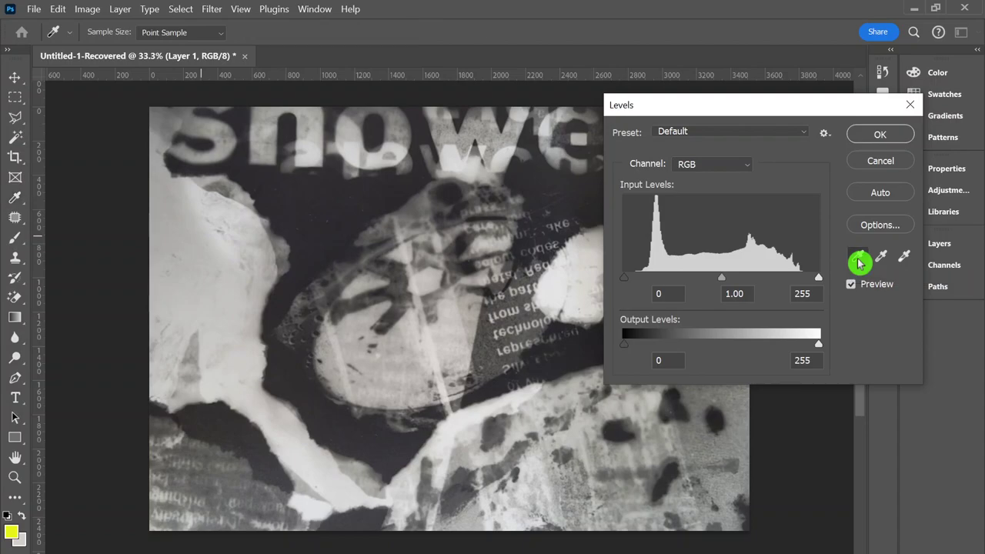
{"action": "left_click", "coordinate": [336, 196]}
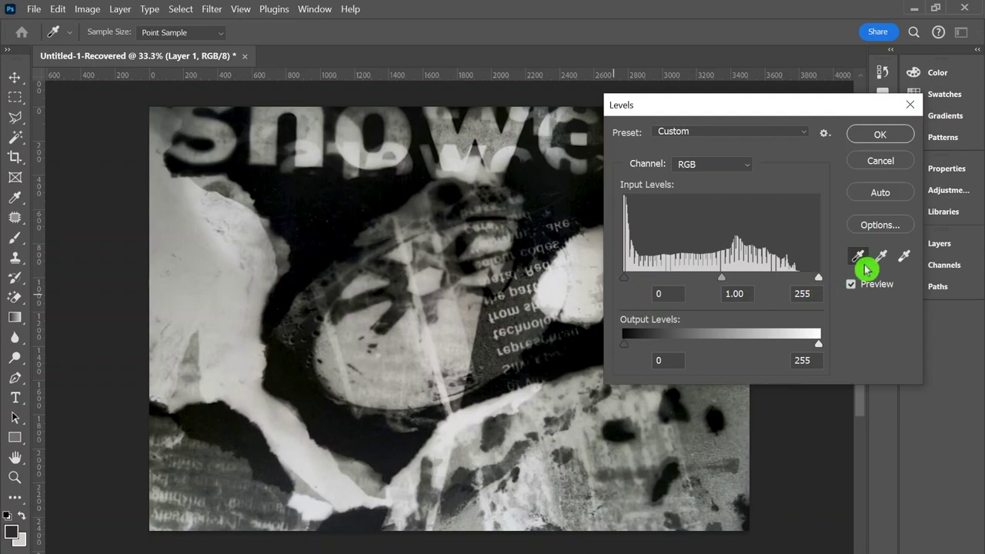
Set the white point from the bright lettering, midtones to 0.85, and apply Levels.
{"action": "left_click", "coordinate": [905, 257]}
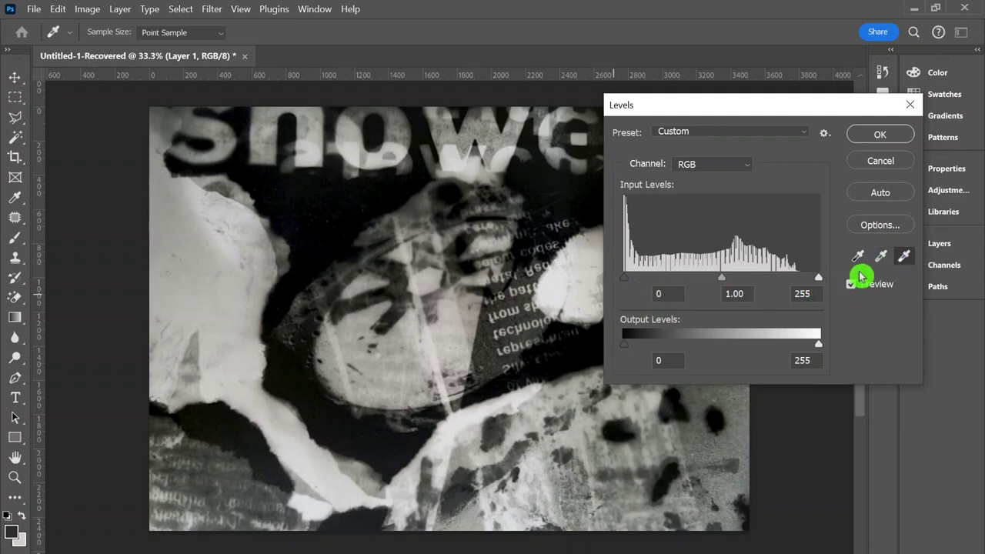
{"action": "scroll", "coordinate": [806, 284], "scroll_direction": "down", "scroll_amount": 20}
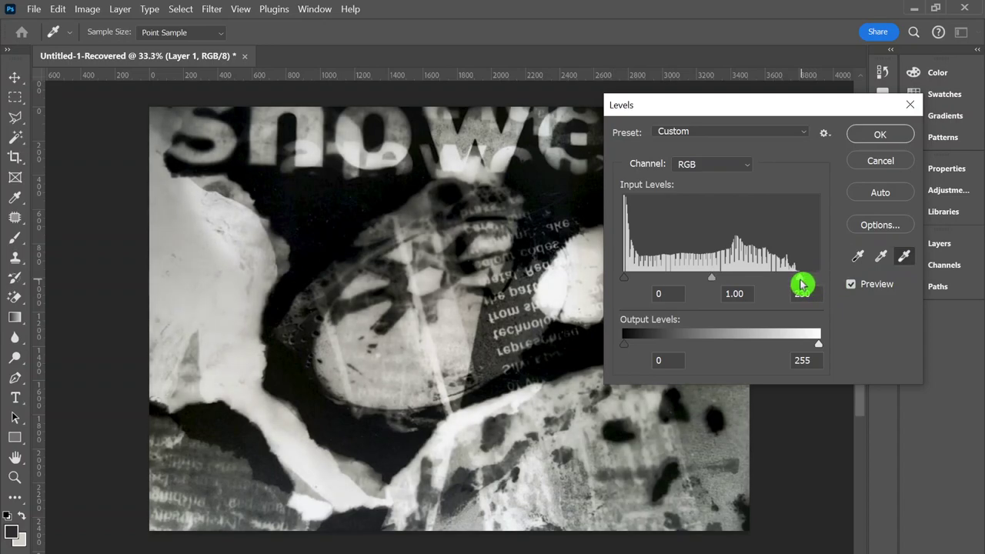
{"action": "left_click", "coordinate": [904, 257]}
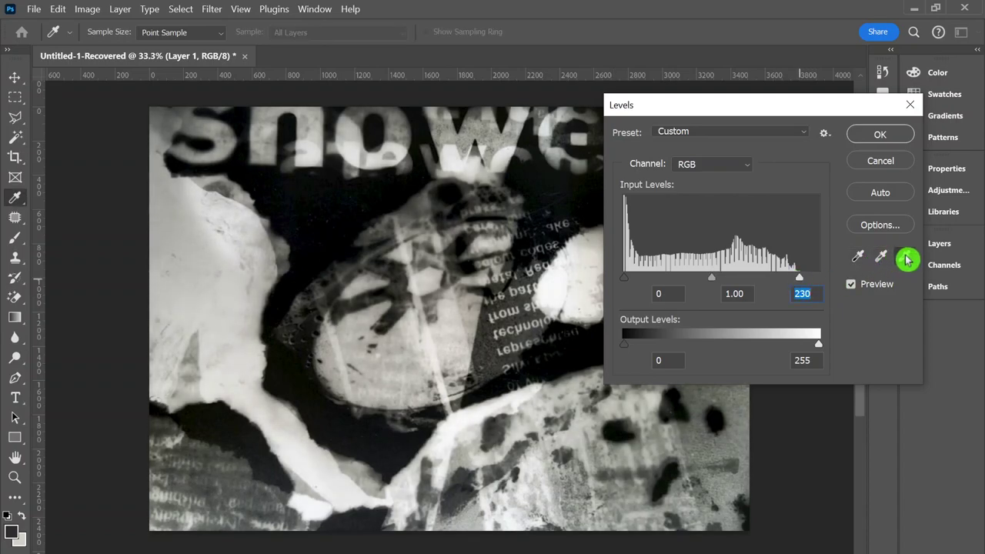
{"action": "left_click", "coordinate": [395, 148]}
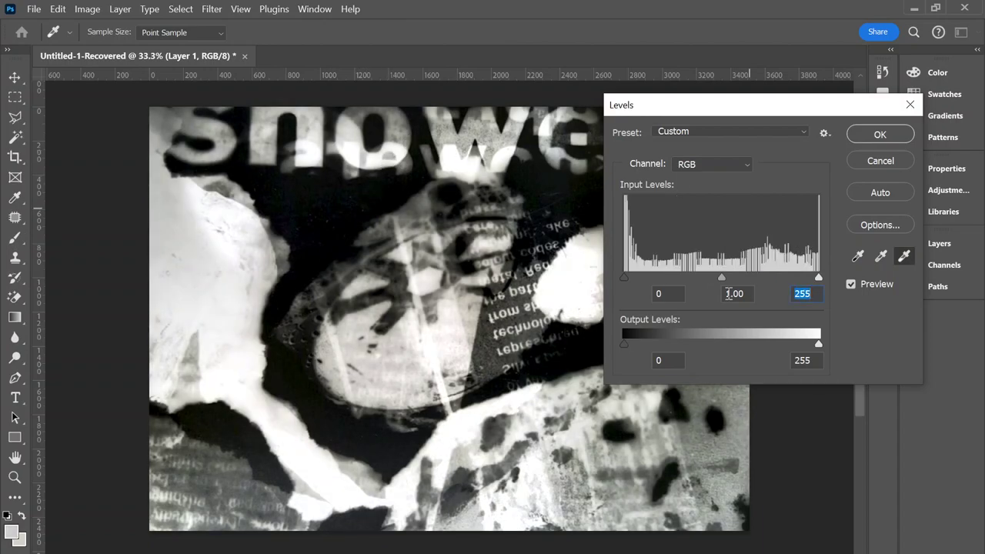
{"action": "mouse_move", "coordinate": [720, 279]}
{"action": "left_mouse_down"}
{"action": "mouse_move", "coordinate": [745, 279]}
{"action": "mouse_move", "coordinate": [714, 284]}
{"action": "mouse_move", "coordinate": [733, 286]}
{"action": "left_mouse_up"}
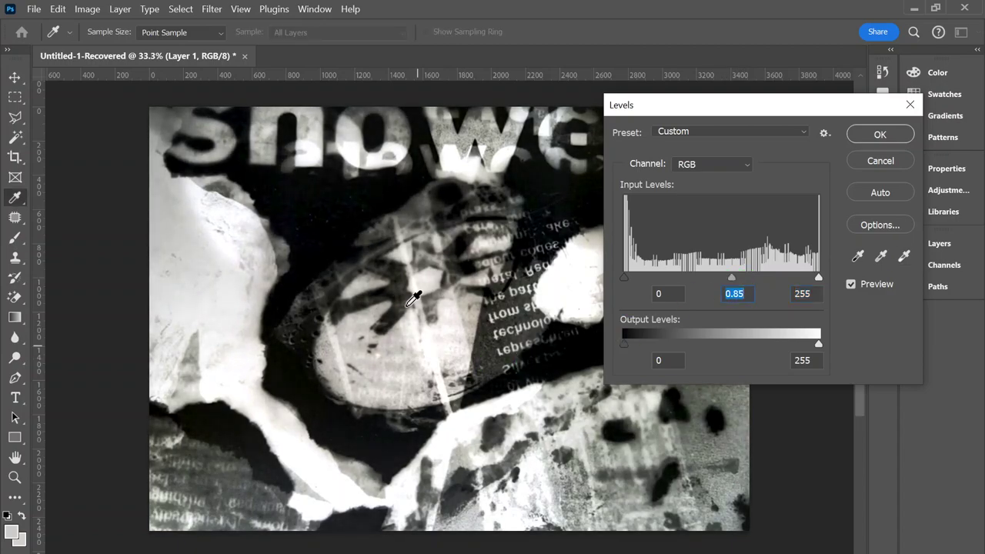
{"action": "left_click", "coordinate": [766, 296]}
{"action": "left_click", "coordinate": [893, 135]}
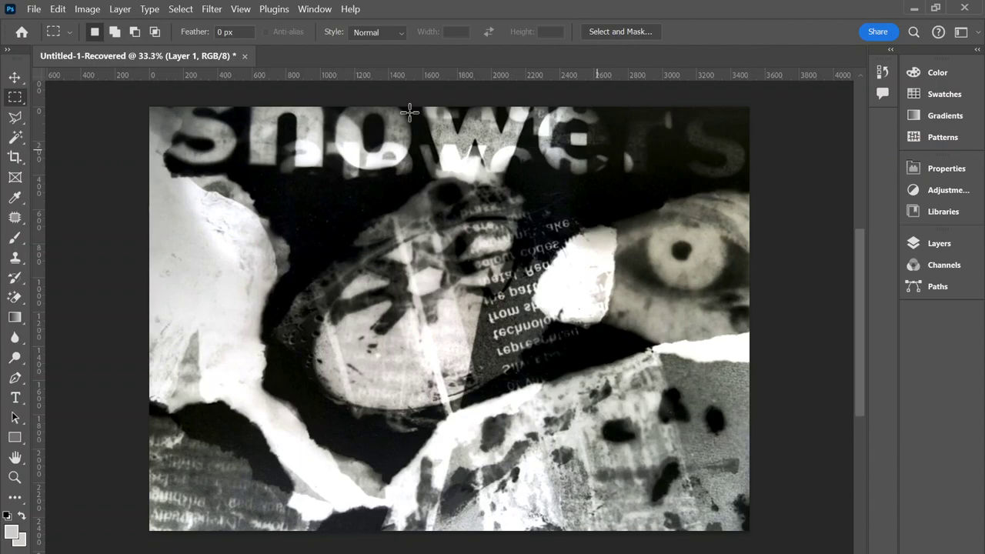
{"action": "left_click", "coordinate": [90, 10]}
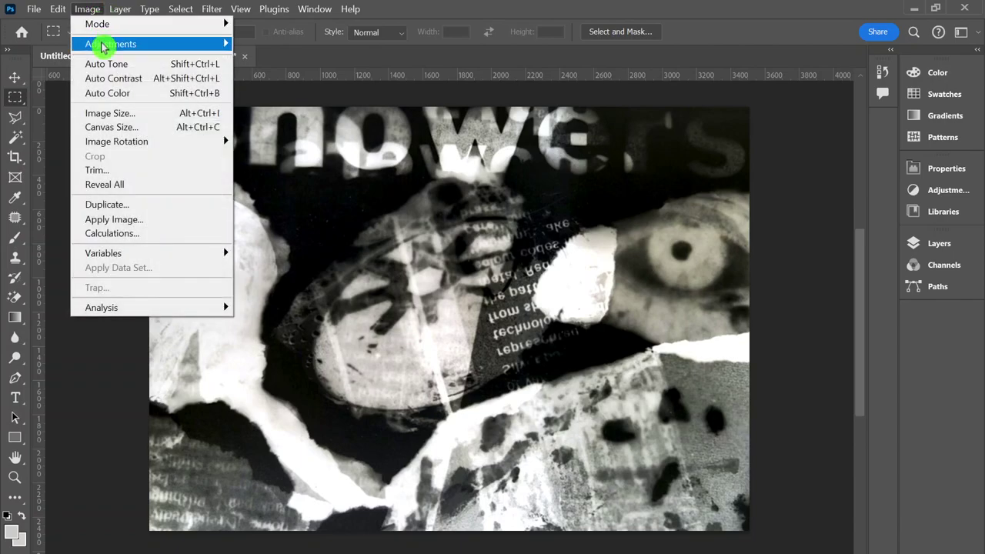
{"action": "mouse_move", "coordinate": [104, 46]}
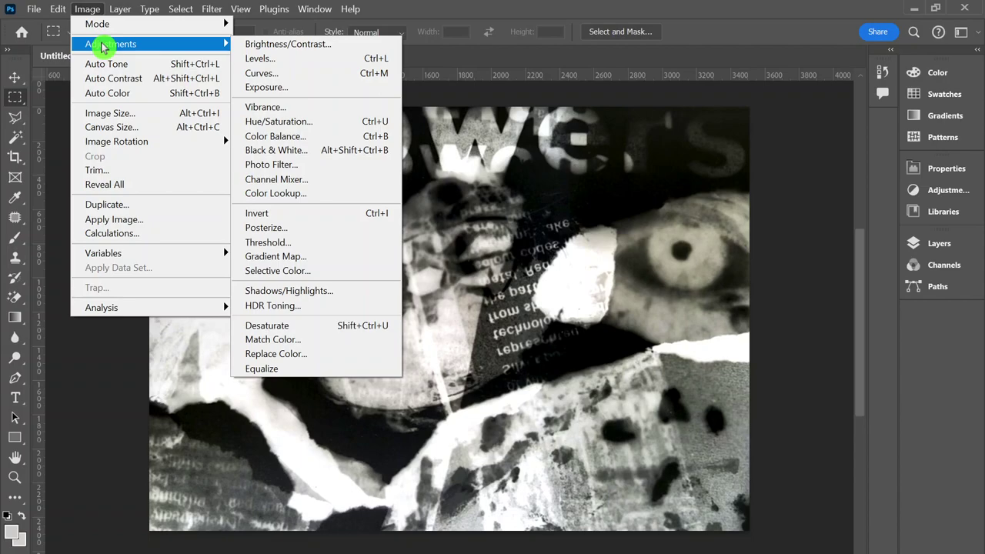
{"action": "left_click", "coordinate": [295, 214]}
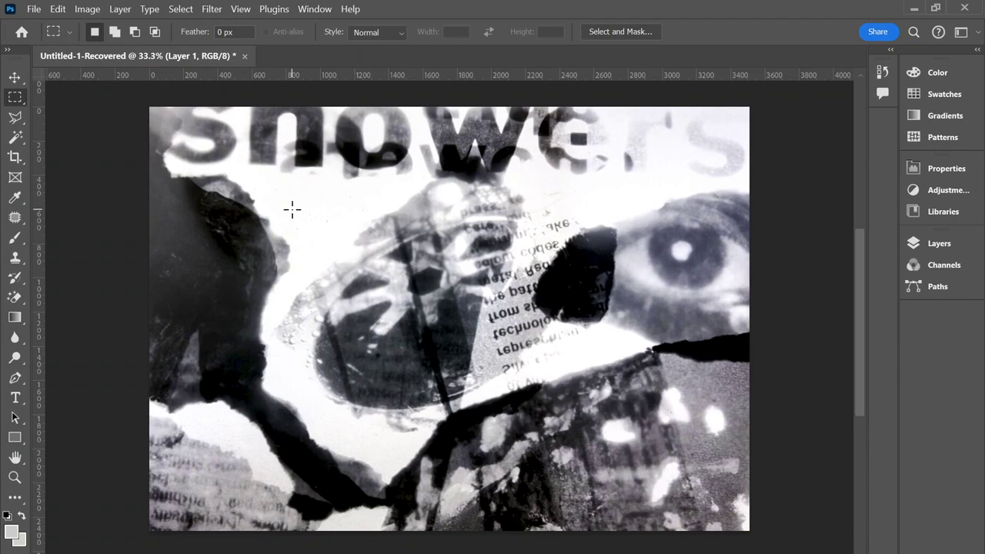
{"action": "key", "text": "ctrl+i"}
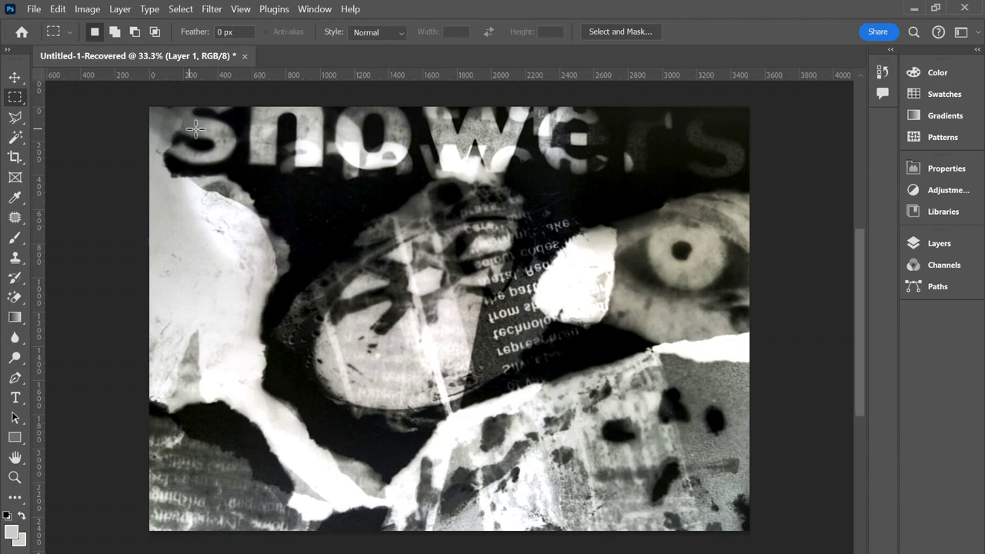
{"action": "left_click", "coordinate": [87, 8]}
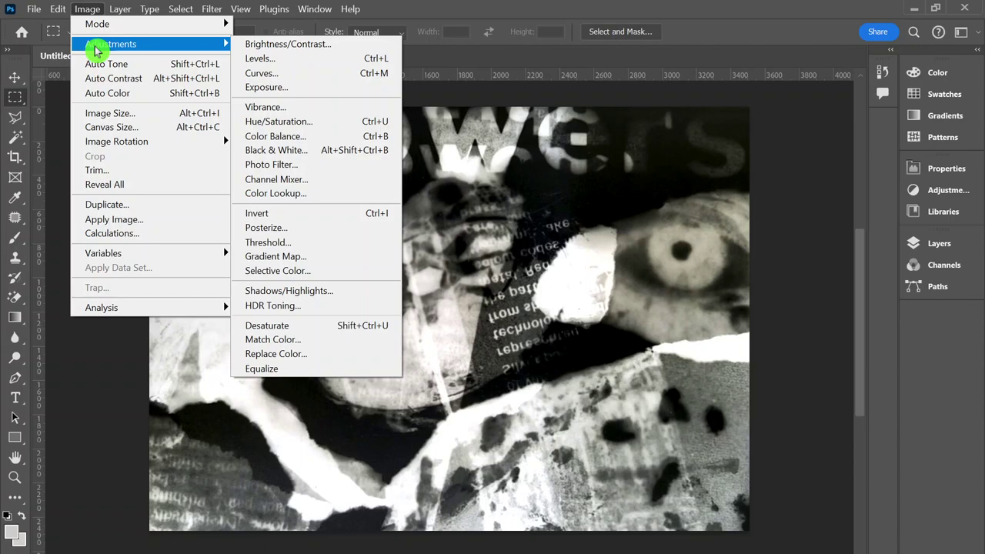
{"action": "mouse_move", "coordinate": [106, 142]}
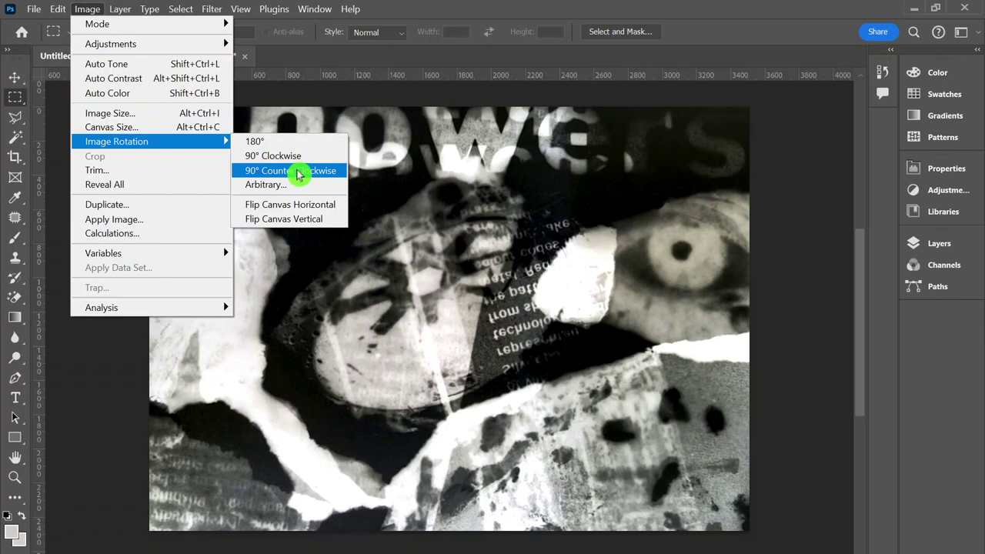
{"action": "left_click", "coordinate": [306, 206]}
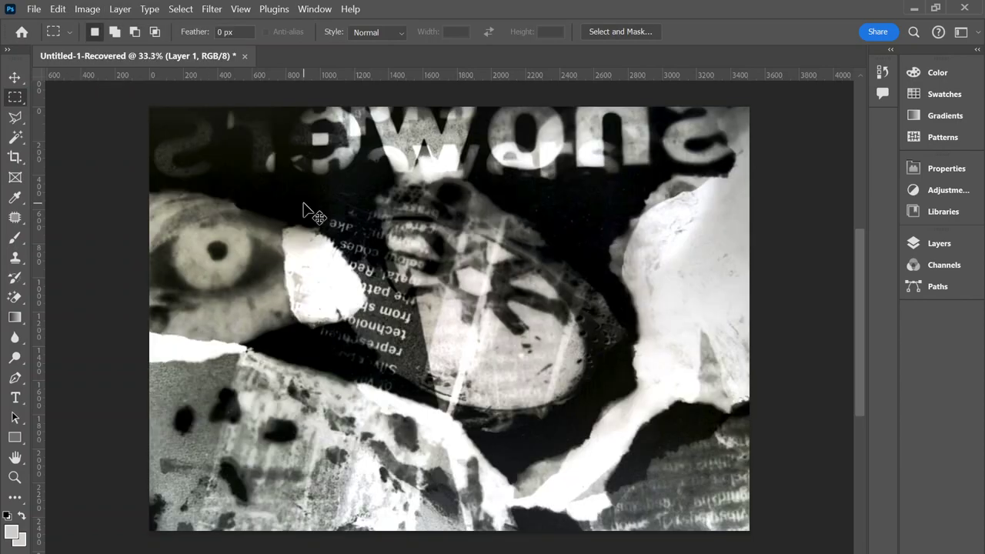
{"action": "key", "text": "ctrl+z"}
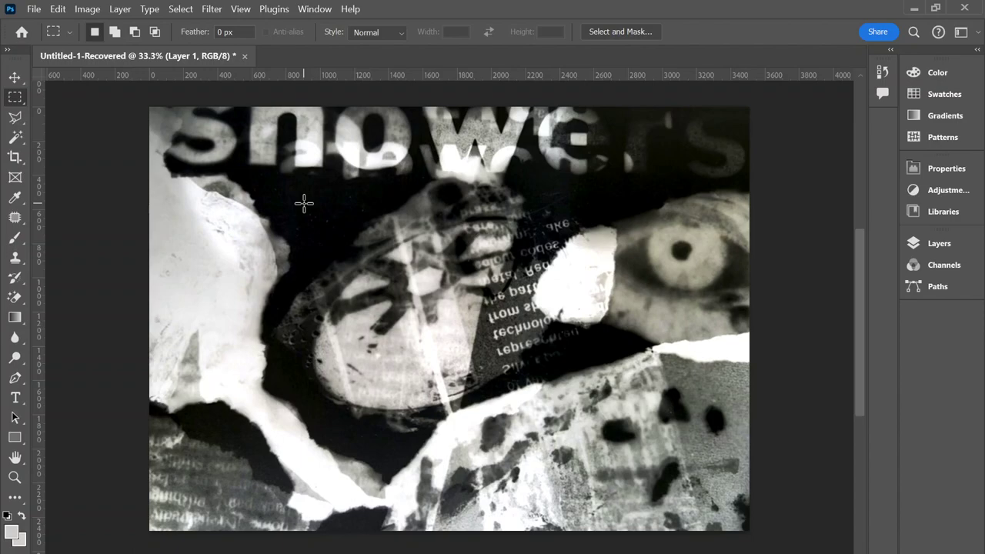
Rename Layer 1 to 'collage' in the Layers panel.
{"action": "left_click", "coordinate": [951, 250]}
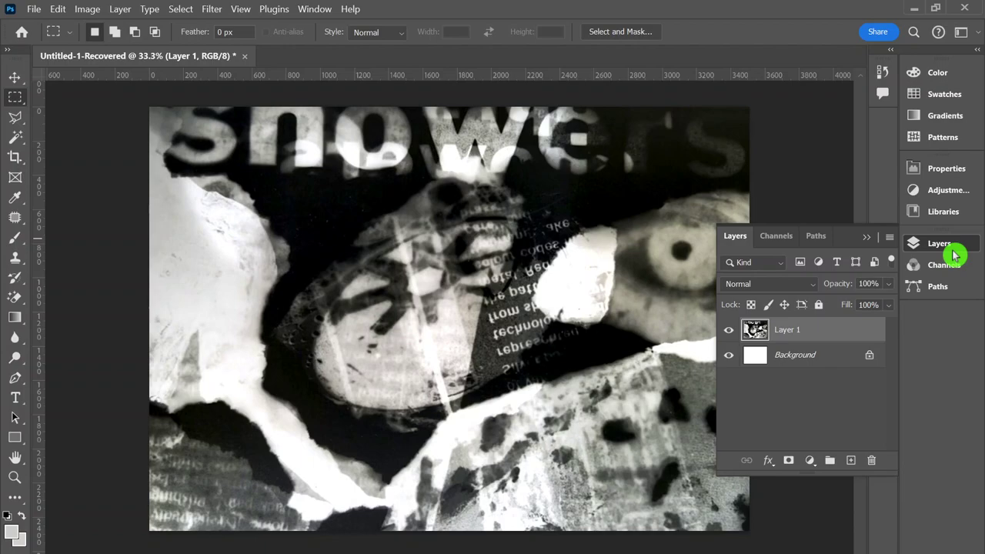
{"action": "mouse_move", "coordinate": [813, 413]}
{"action": "left_mouse_down"}
{"action": "mouse_move", "coordinate": [811, 440]}
{"action": "mouse_move", "coordinate": [801, 388]}
{"action": "left_mouse_up"}
{"action": "double_click", "coordinate": [785, 329]}
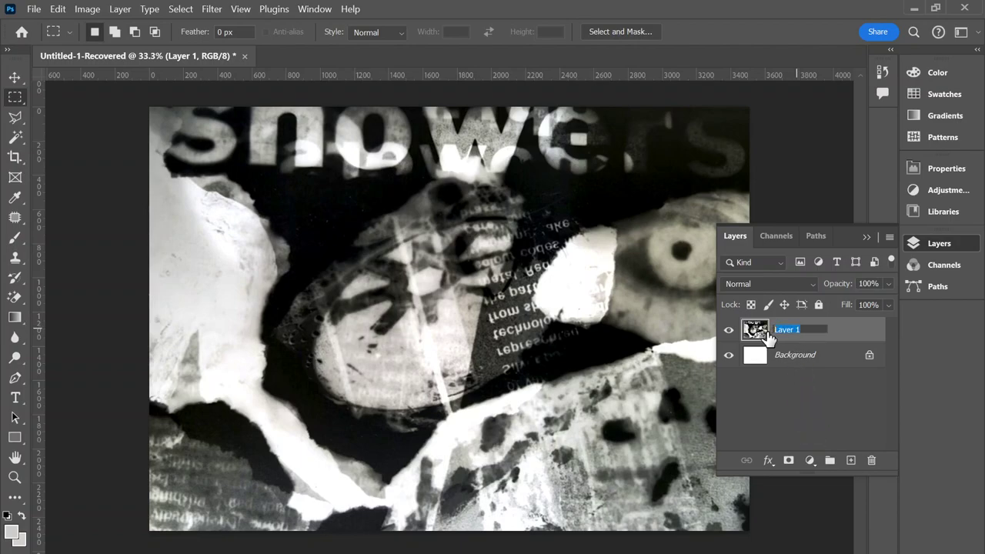
{"action": "type", "text": "d"}
{"action": "type", "text": "ollage"}
{"action": "key", "text": "Return"}
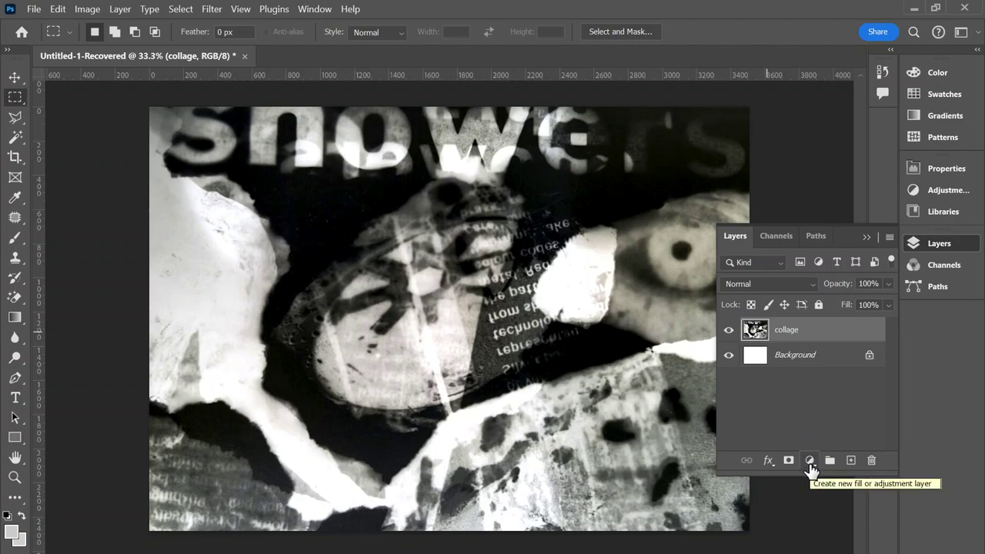
Add a Hue/Saturation layer colorized blue at Hue 204, Saturation 67, Lightness +20.
{"action": "left_click", "coordinate": [810, 461]}
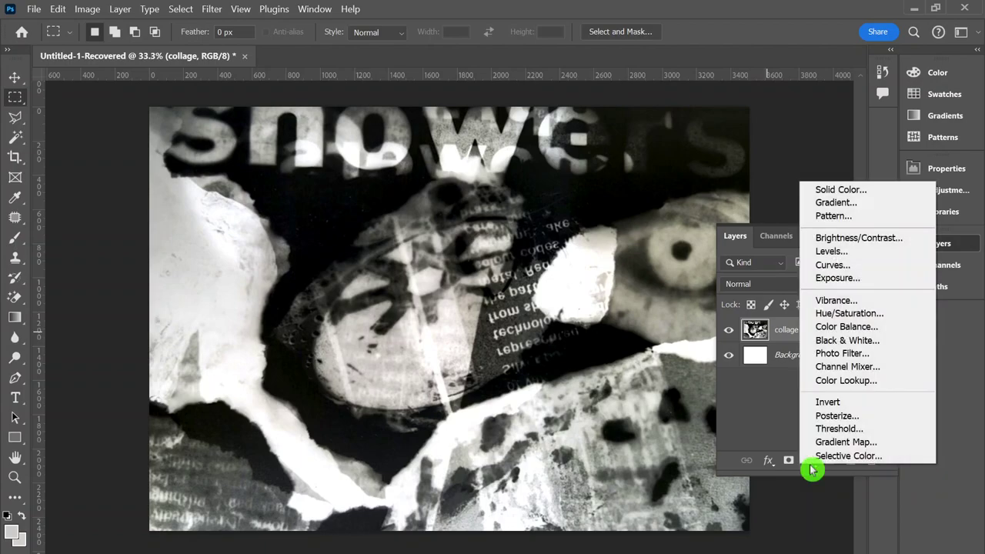
{"action": "left_click", "coordinate": [824, 318]}
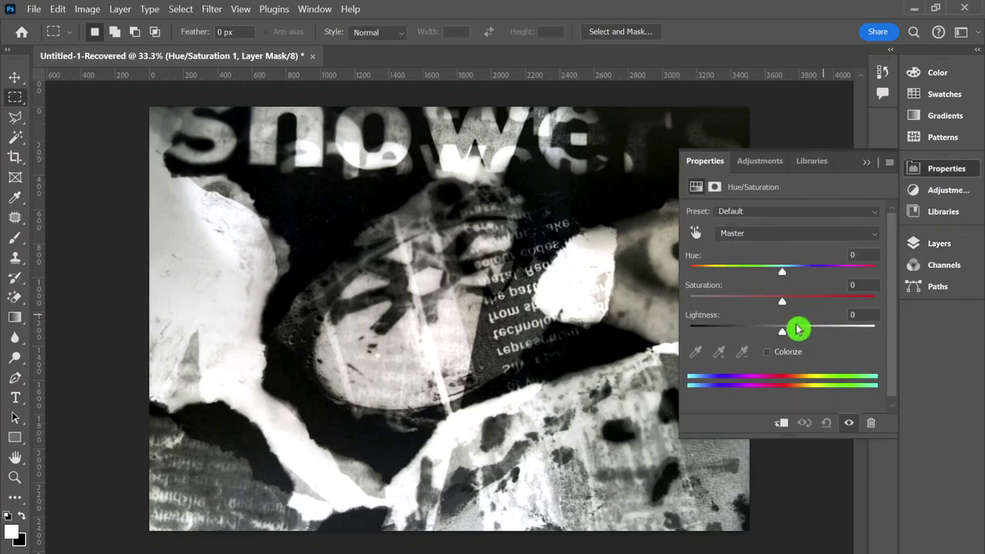
{"action": "left_click", "coordinate": [767, 353]}
{"action": "left_click_drag", "start_coordinate": [783, 332], "coordinate": [803, 334]}
{"action": "left_click_drag", "start_coordinate": [738, 302], "coordinate": [816, 305]}
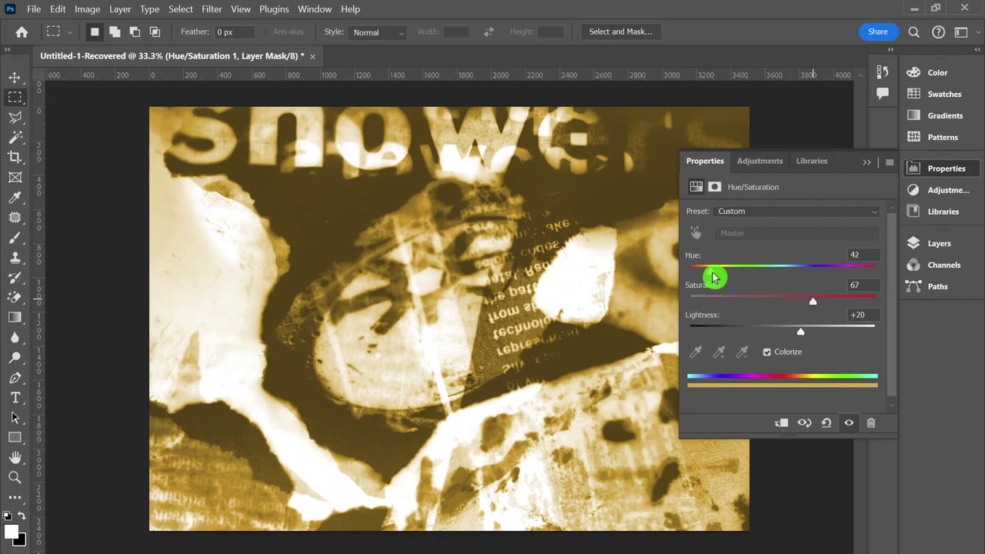
{"action": "left_click_drag", "start_coordinate": [714, 273], "coordinate": [797, 273]}
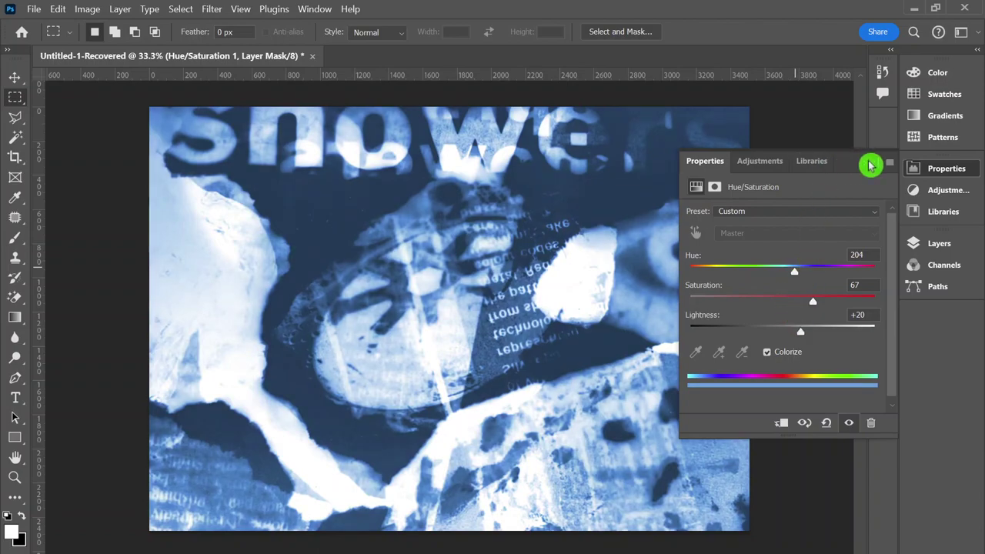
{"action": "left_click", "coordinate": [870, 164]}
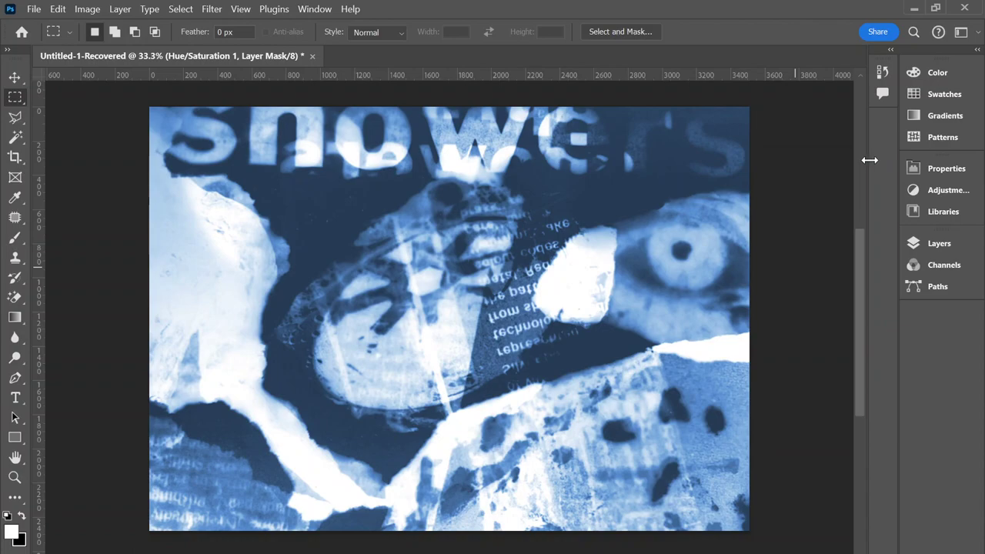
Toggle layer visibility to compare the collage with and without the blue tint.
{"action": "left_click", "coordinate": [874, 165]}
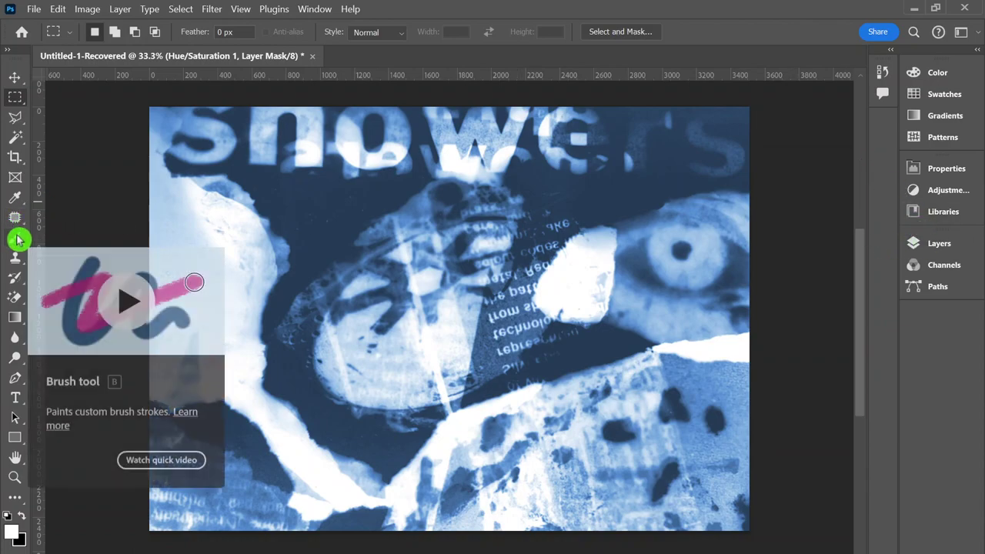
{"action": "left_click", "coordinate": [915, 247]}
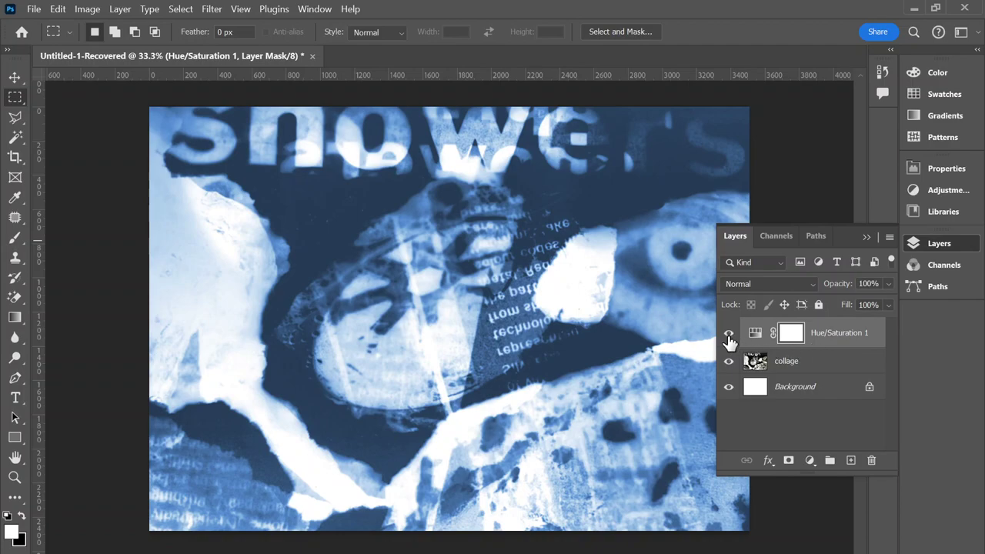
{"action": "left_click_drag", "start_coordinate": [730, 385], "coordinate": [732, 335]}
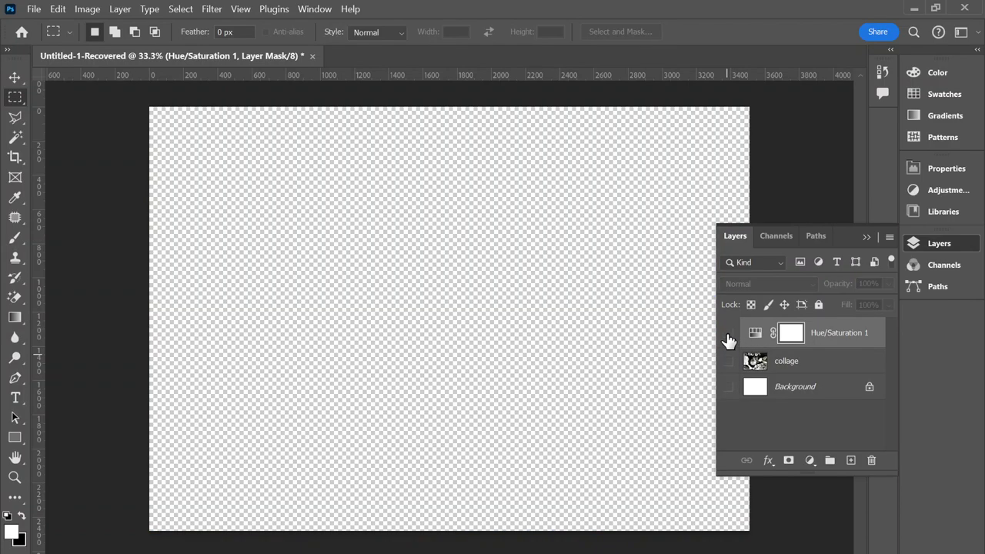
{"action": "left_click", "coordinate": [728, 362]}
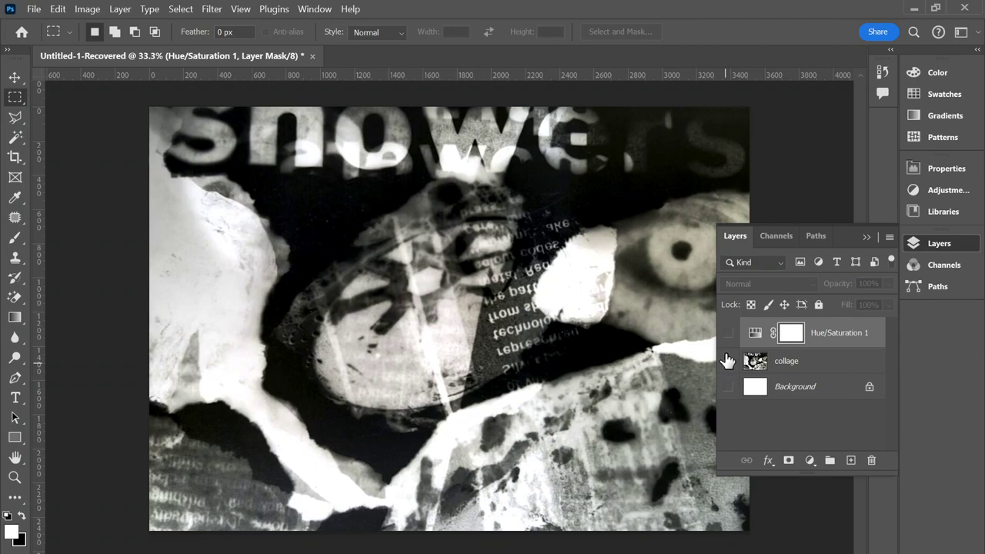
{"action": "left_click", "coordinate": [728, 334]}
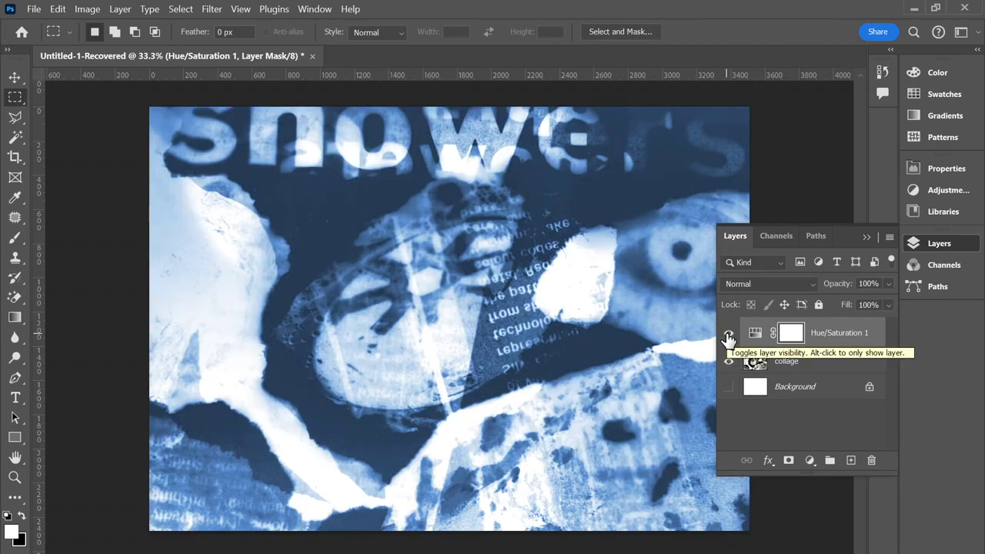
{"action": "left_click", "coordinate": [728, 336]}
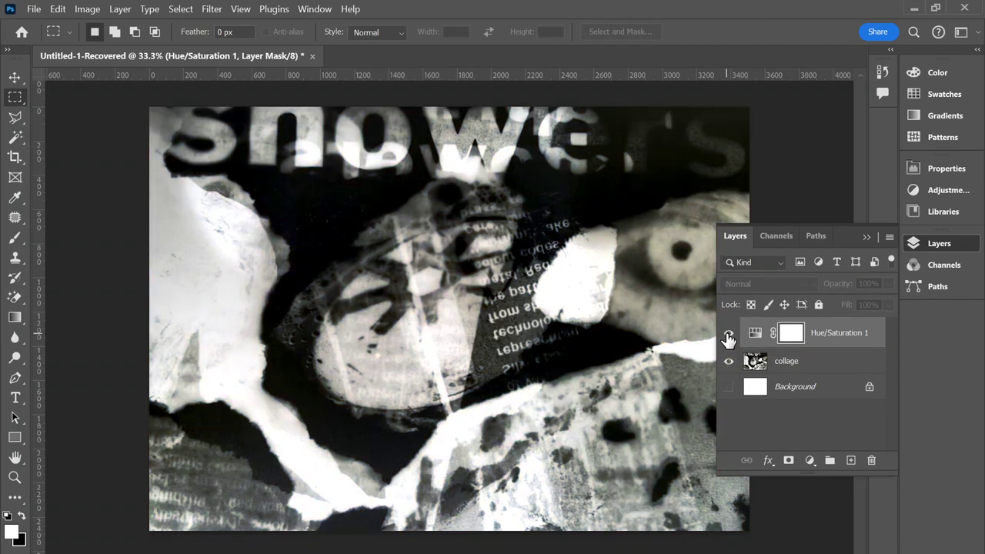
{"action": "left_click", "coordinate": [728, 336]}
{"action": "left_click", "coordinate": [728, 335]}
{"action": "left_click", "coordinate": [728, 335]}
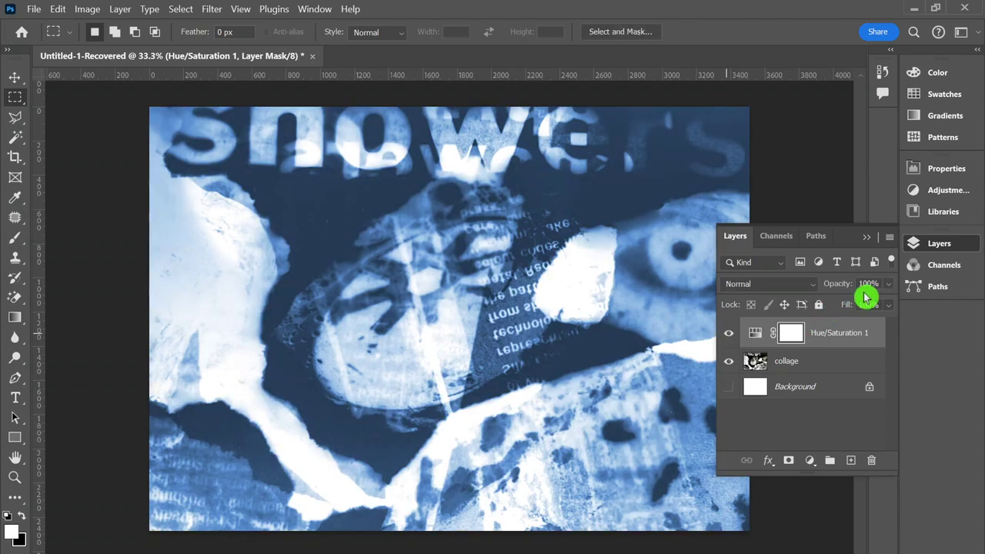
Lower the Hue/Saturation 1 layer's opacity to 63%.
{"action": "left_click", "coordinate": [889, 284]}
{"action": "left_click_drag", "start_coordinate": [889, 301], "coordinate": [863, 309]}
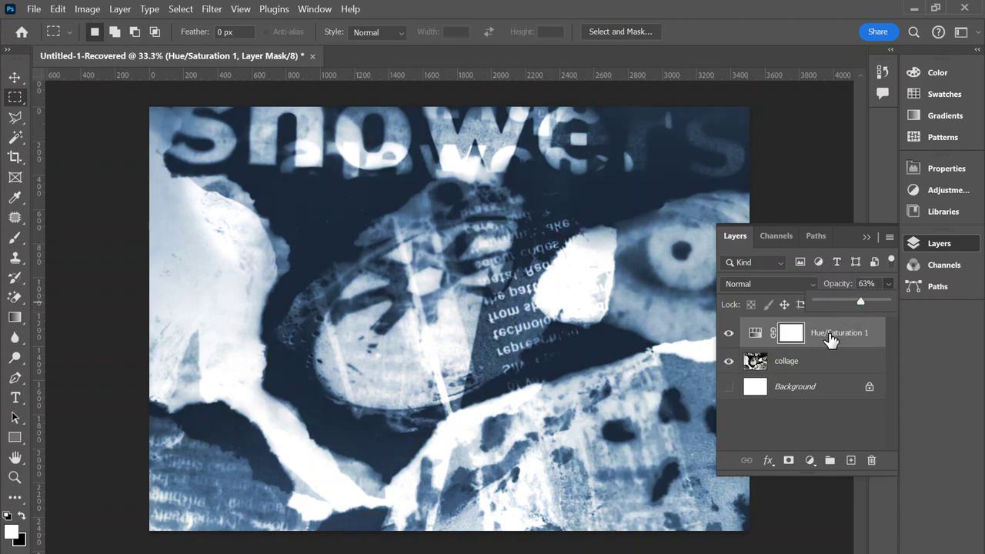
{"action": "left_click", "coordinate": [843, 242]}
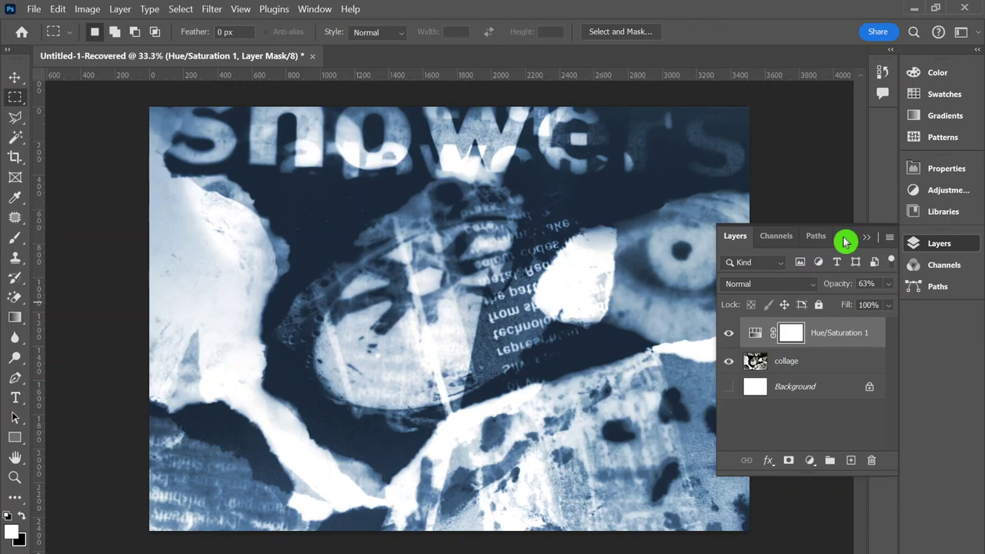
Target the Hue/Saturation 1 layer's mask thumbnail.
{"action": "left_click", "coordinate": [831, 324]}
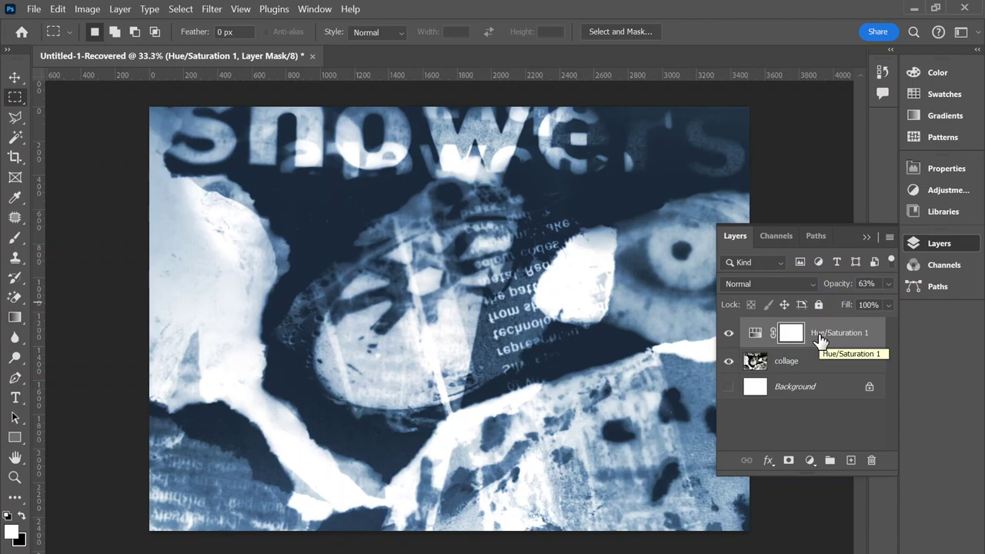
{"action": "left_click", "coordinate": [755, 335]}
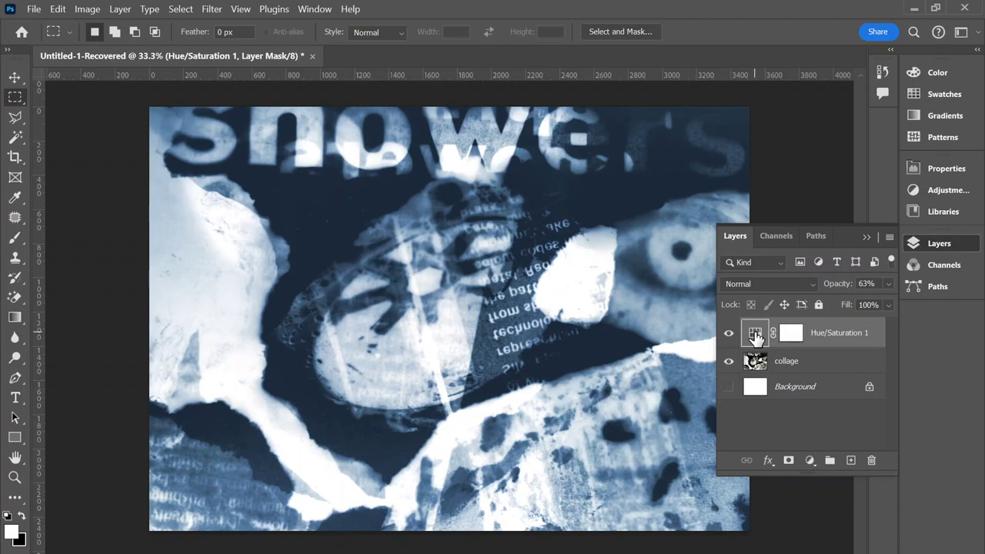
{"action": "left_click", "coordinate": [762, 365]}
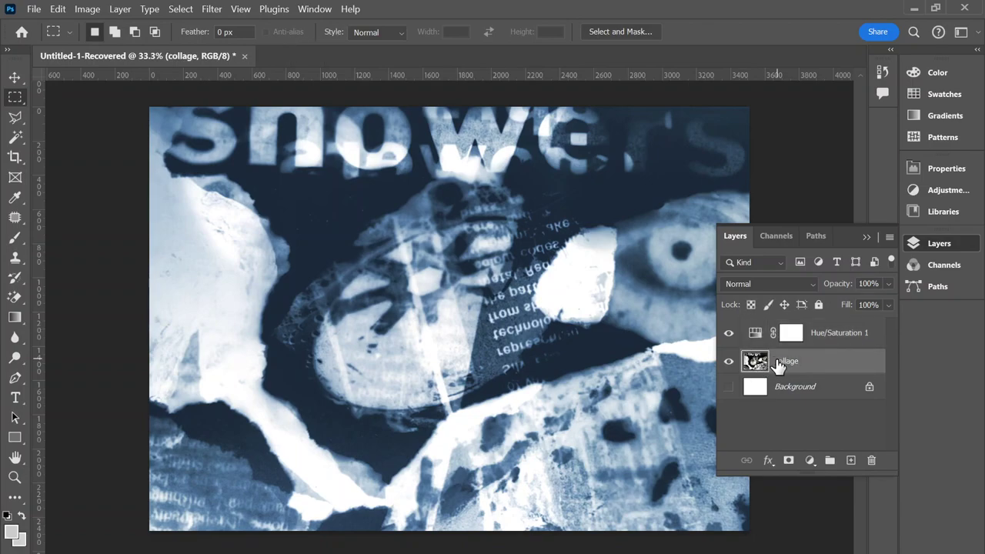
{"action": "left_click", "coordinate": [761, 336]}
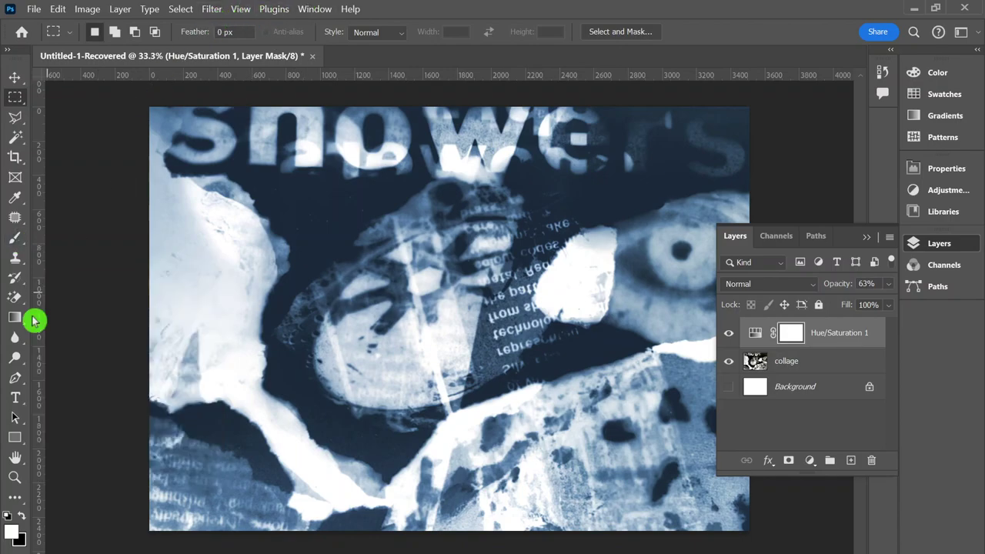
Choose the Brush Tool and size it to 1100 px with the bracket keys.
{"action": "left_click", "coordinate": [14, 240]}
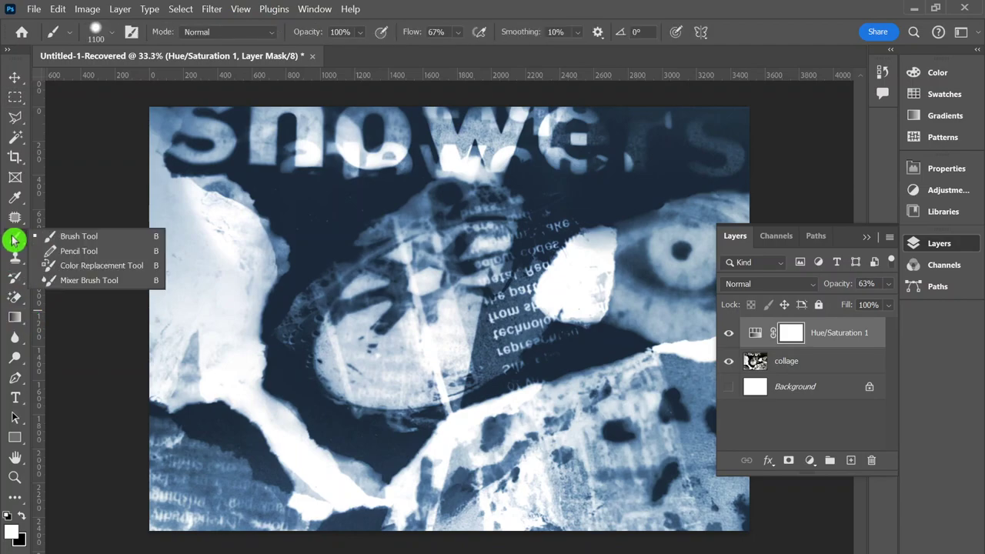
{"action": "left_click", "coordinate": [50, 237]}
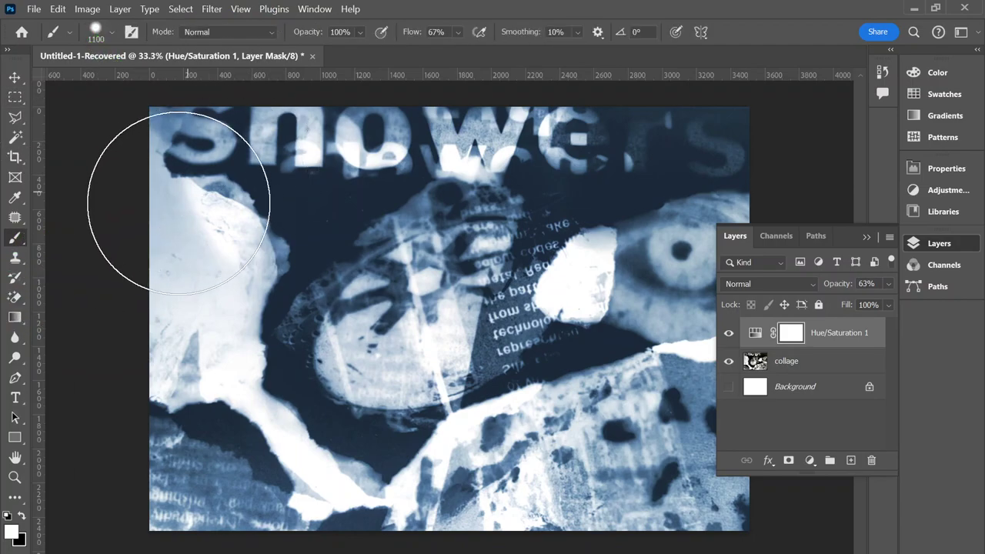
{"action": "key", "text": "bracketleft"}
{"action": "key", "text": "bracketleft"}
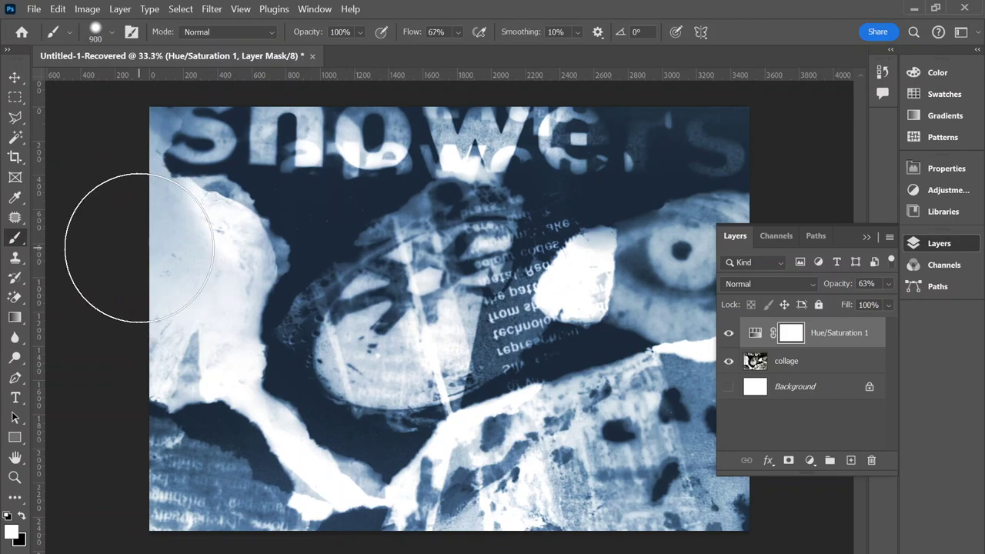
{"action": "key", "text": "bracketleft"}
{"action": "key", "text": "bracketleft"}
{"action": "key", "text": "bracketright"}
{"action": "key", "text": "bracketright"}
{"action": "key", "text": "bracketright"}
{"action": "key", "text": "bracketleft"}
{"action": "key", "text": "bracketright"}
{"action": "key", "text": "bracketright"}
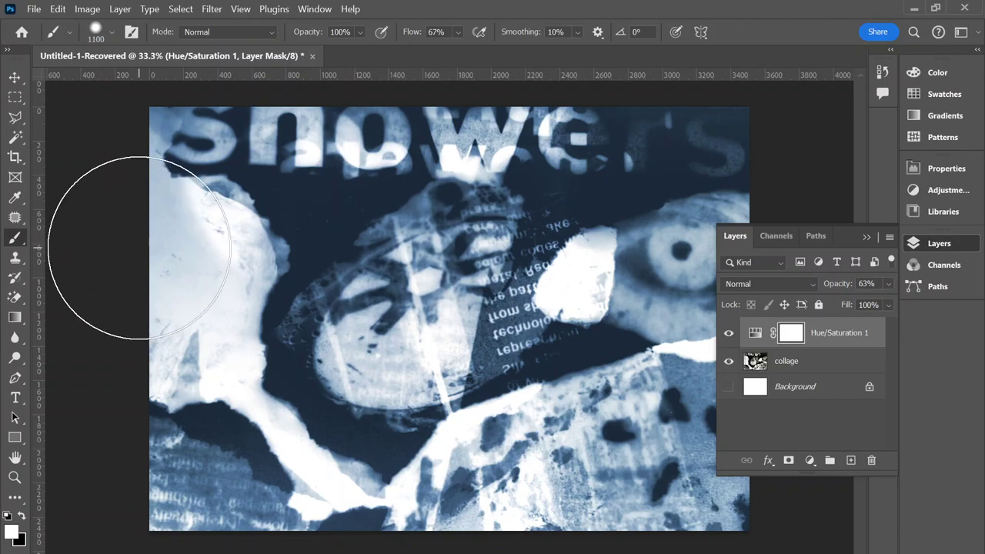
Pick the Soft Round brush preset with 0% hardness.
{"action": "left_click", "coordinate": [113, 37]}
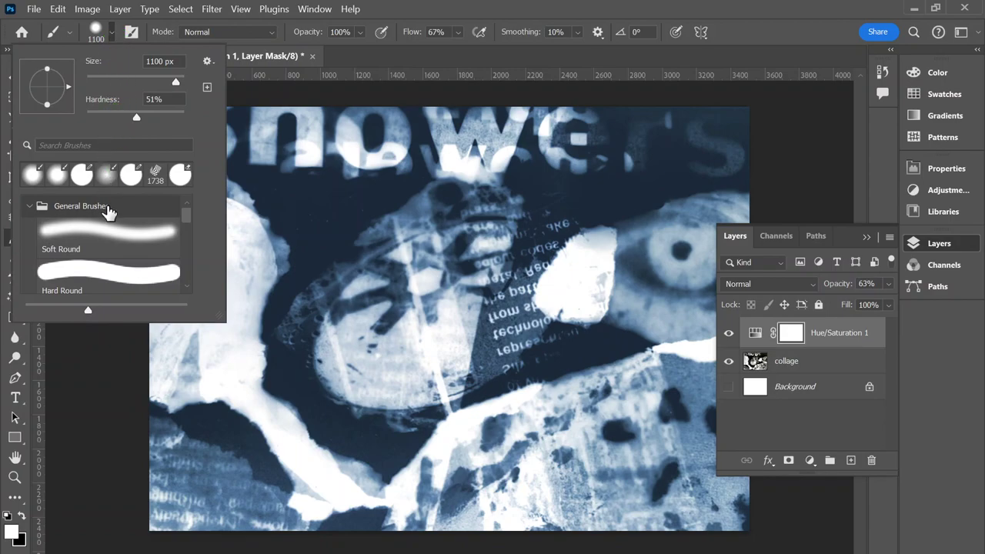
{"action": "left_click", "coordinate": [98, 231]}
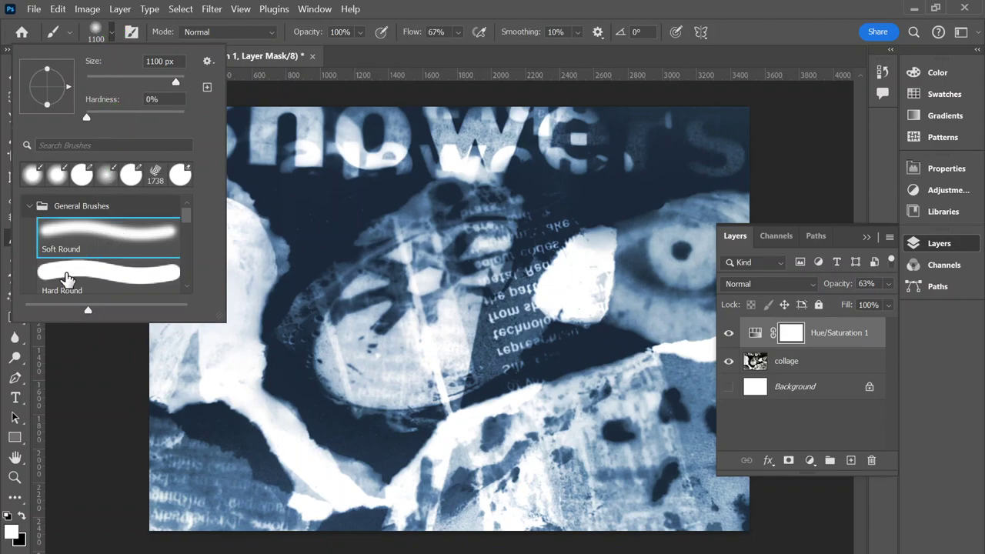
{"action": "left_click", "coordinate": [108, 420]}
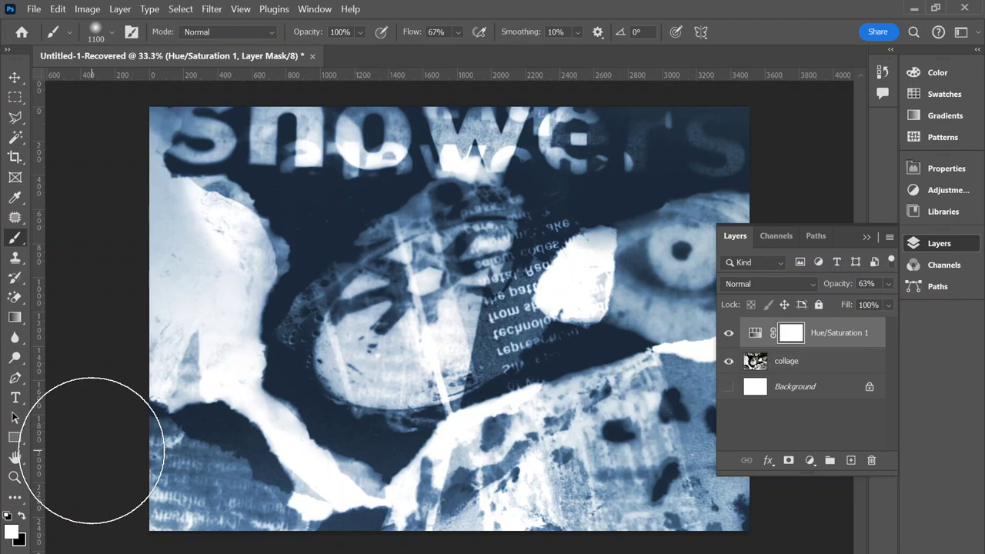
Paint black on the Hue/Saturation 1 mask to hide the blue tint down the left side.
{"action": "left_click", "coordinate": [23, 524]}
{"action": "left_click", "coordinate": [22, 520]}
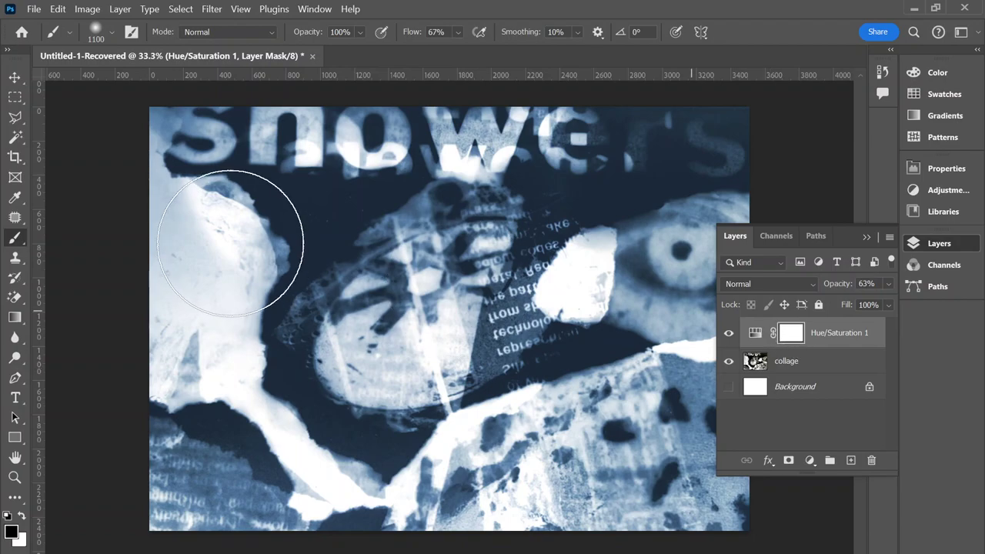
{"action": "mouse_move", "coordinate": [147, 204]}
{"action": "left_mouse_down"}
{"action": "mouse_move", "coordinate": [190, 273]}
{"action": "mouse_move", "coordinate": [239, 318]}
{"action": "mouse_move", "coordinate": [261, 461]}
{"action": "mouse_move", "coordinate": [299, 508]}
{"action": "mouse_move", "coordinate": [299, 539]}
{"action": "mouse_move", "coordinate": [137, 471]}
{"action": "mouse_move", "coordinate": [166, 443]}
{"action": "mouse_move", "coordinate": [204, 553]}
{"action": "mouse_move", "coordinate": [170, 387]}
{"action": "mouse_move", "coordinate": [187, 114]}
{"action": "mouse_move", "coordinate": [171, 140]}
{"action": "mouse_move", "coordinate": [245, 251]}
{"action": "mouse_move", "coordinate": [274, 409]}
{"action": "mouse_move", "coordinate": [333, 487]}
{"action": "mouse_move", "coordinate": [416, 531]}
{"action": "mouse_move", "coordinate": [269, 243]}
{"action": "mouse_move", "coordinate": [188, 120]}
{"action": "mouse_move", "coordinate": [341, 276]}
{"action": "mouse_move", "coordinate": [431, 494]}
{"action": "mouse_move", "coordinate": [474, 553]}
{"action": "mouse_move", "coordinate": [381, 340]}
{"action": "mouse_move", "coordinate": [237, 149]}
{"action": "mouse_move", "coordinate": [429, 336]}
{"action": "mouse_move", "coordinate": [487, 488]}
{"action": "mouse_move", "coordinate": [558, 553]}
{"action": "mouse_move", "coordinate": [486, 520]}
{"action": "left_mouse_up"}
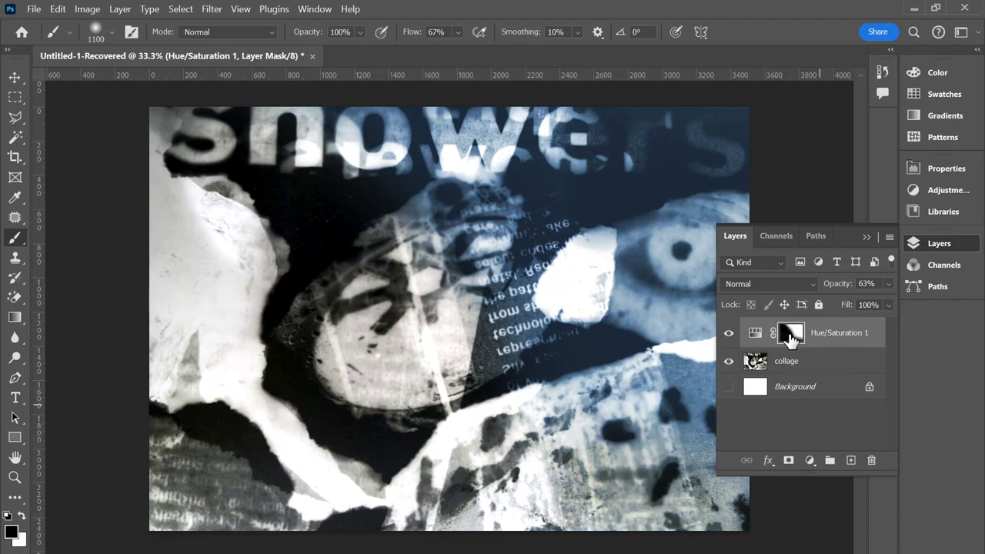
Paint white to restore the blue tint over the top-left lettering and the canvas centre.
{"action": "left_click", "coordinate": [23, 518]}
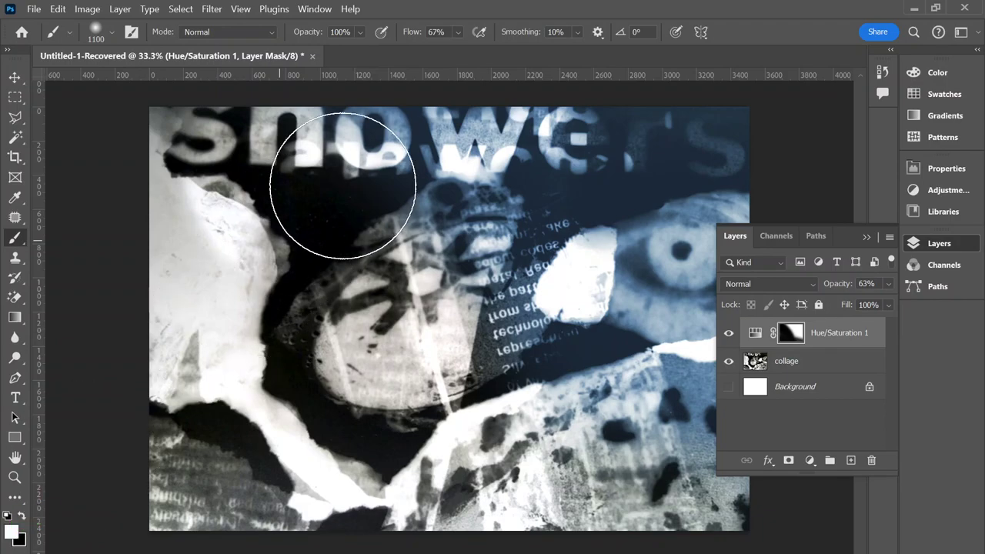
{"action": "left_click_drag", "start_coordinate": [340, 180], "coordinate": [265, 150]}
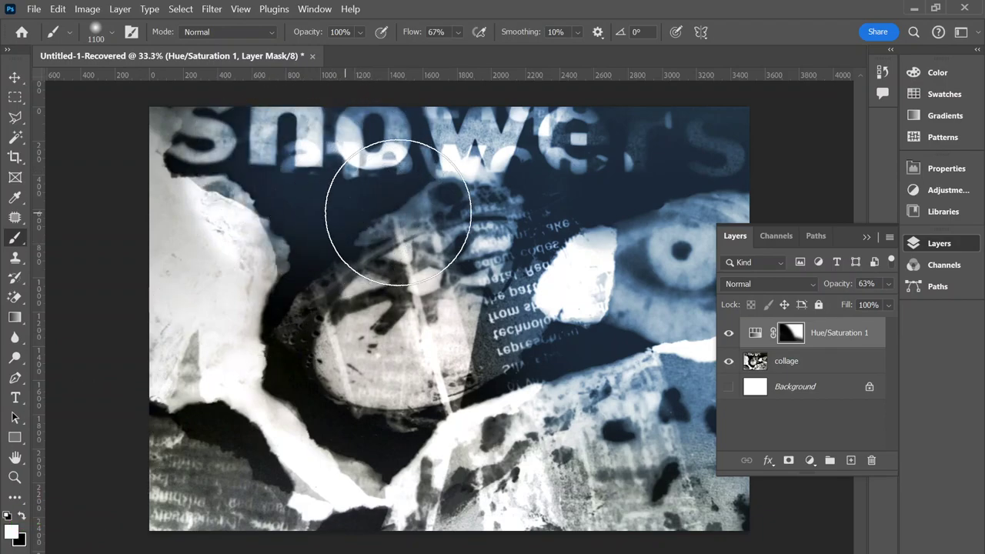
{"action": "left_click_drag", "start_coordinate": [458, 379], "coordinate": [431, 400]}
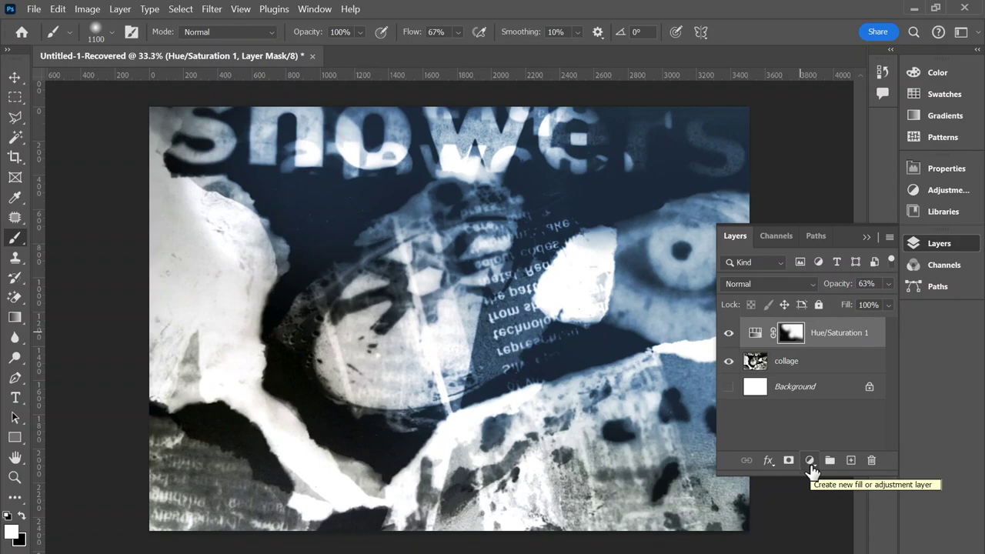
Add a Hue/Saturation 2 adjustment layer with Hue set to -44 for a teal-green tint.
{"action": "left_click", "coordinate": [810, 462]}
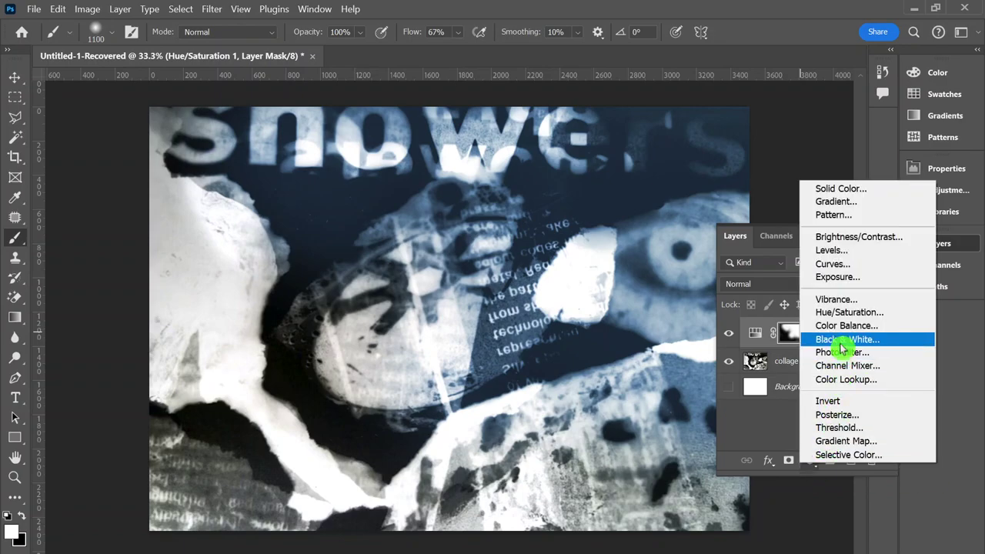
{"action": "left_click", "coordinate": [846, 312]}
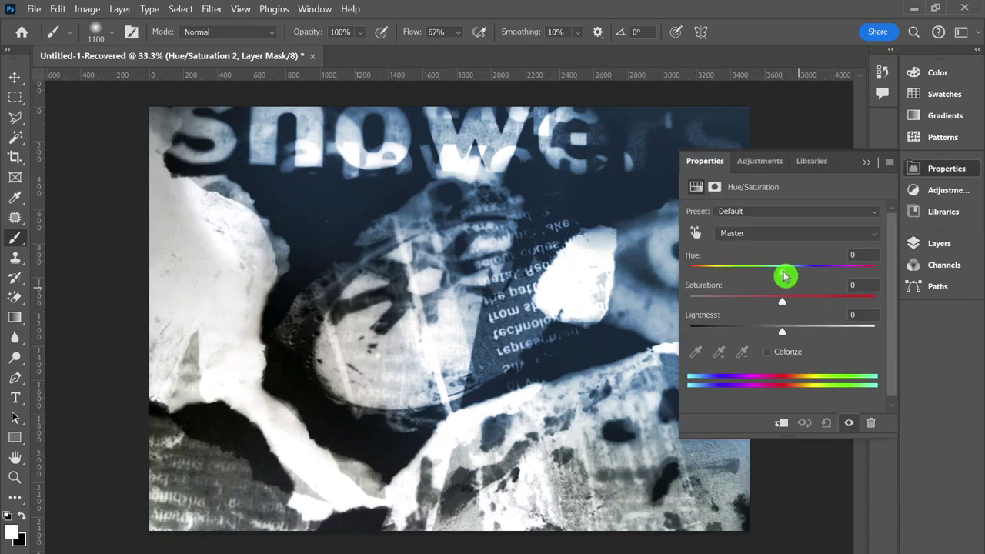
{"action": "left_click_drag", "start_coordinate": [784, 276], "coordinate": [744, 276]}
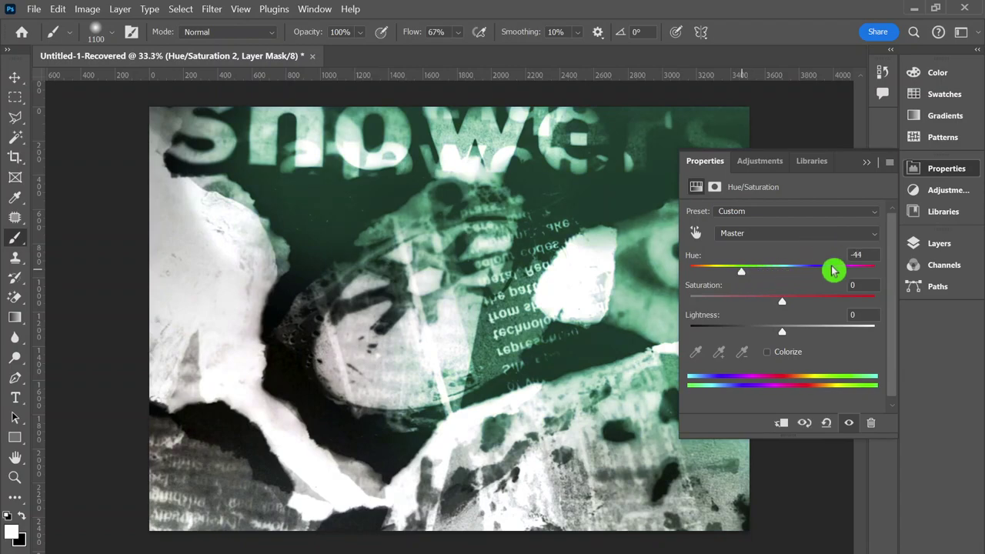
{"action": "left_click", "coordinate": [866, 161]}
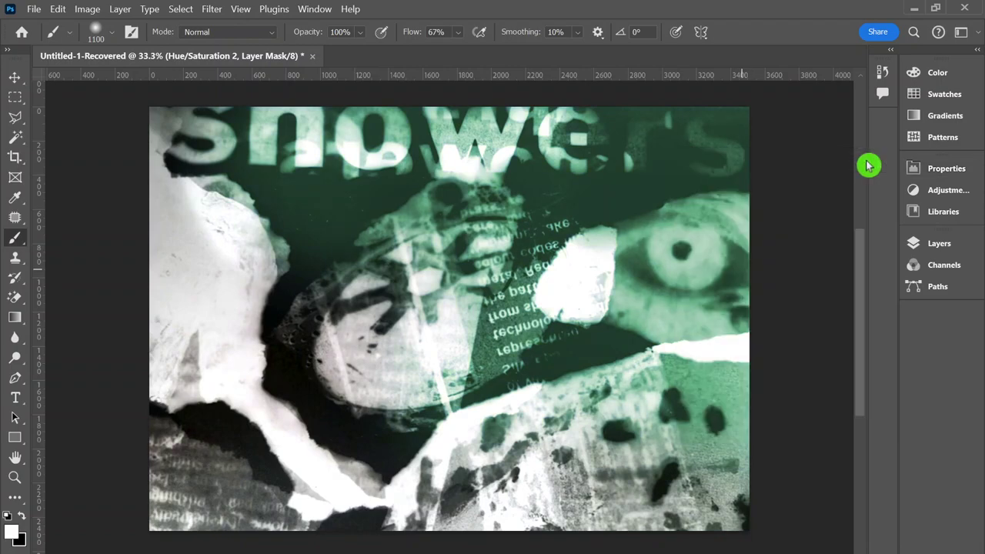
{"action": "left_click", "coordinate": [934, 242]}
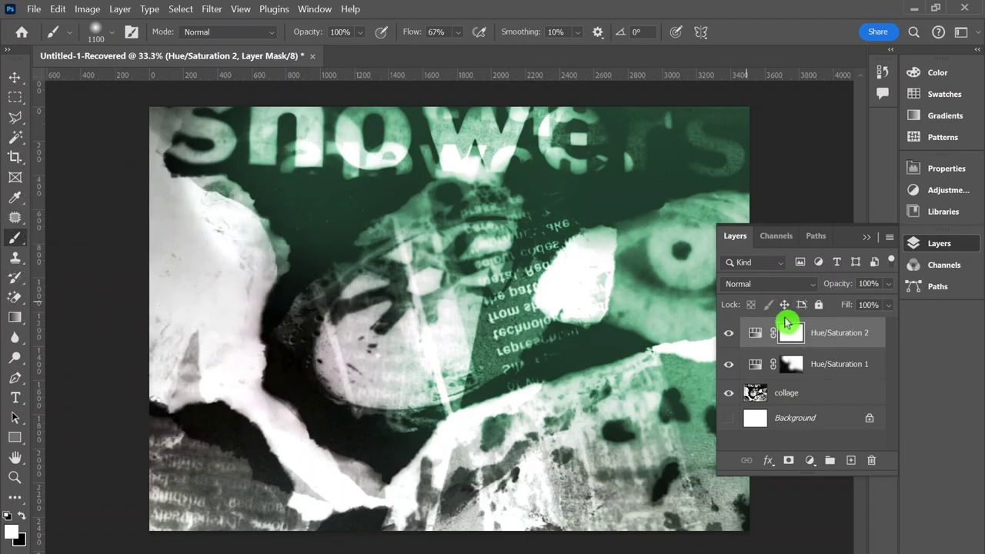
{"action": "left_click", "coordinate": [22, 521]}
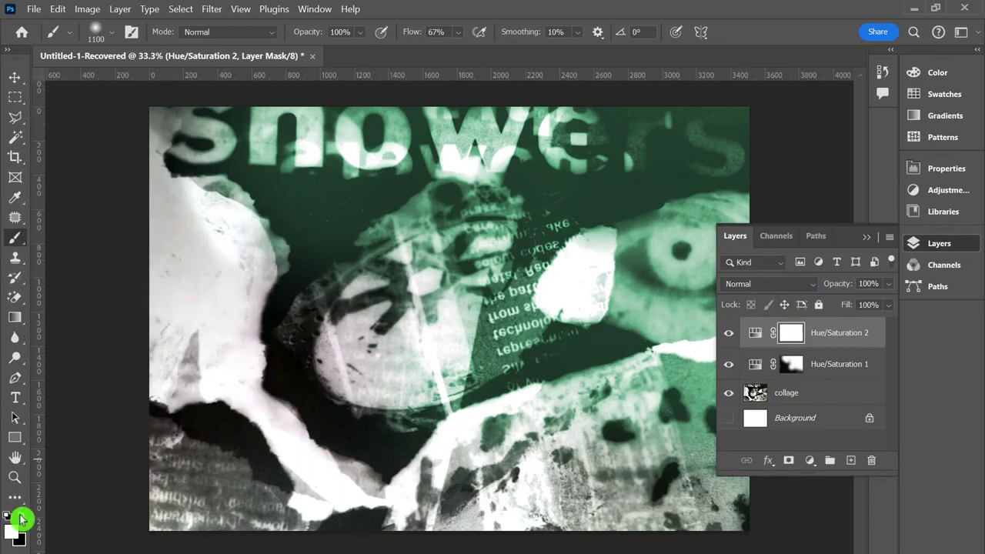
{"action": "mouse_move", "coordinate": [726, 132]}
{"action": "left_mouse_down"}
{"action": "mouse_move", "coordinate": [701, 311]}
{"action": "mouse_move", "coordinate": [587, 131]}
{"action": "mouse_move", "coordinate": [640, 207]}
{"action": "mouse_move", "coordinate": [484, 135]}
{"action": "mouse_move", "coordinate": [380, 111]}
{"action": "mouse_move", "coordinate": [603, 223]}
{"action": "mouse_move", "coordinate": [681, 325]}
{"action": "mouse_move", "coordinate": [735, 461]}
{"action": "mouse_move", "coordinate": [735, 427]}
{"action": "left_mouse_up"}
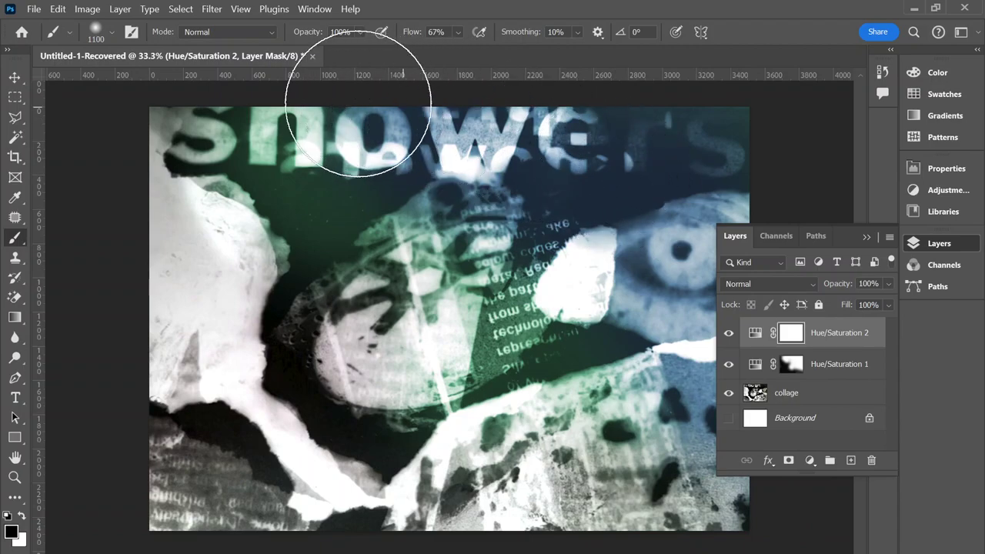
{"action": "mouse_move", "coordinate": [604, 322]}
{"action": "left_mouse_down"}
{"action": "mouse_move", "coordinate": [615, 319]}
{"action": "mouse_move", "coordinate": [669, 362]}
{"action": "left_mouse_up"}
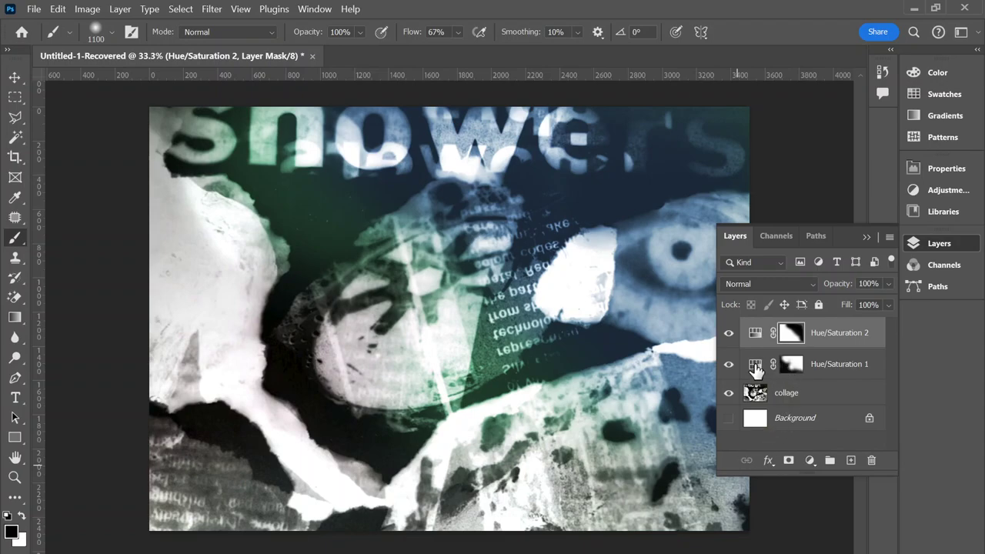
{"action": "key", "text": "alt+Tab"}
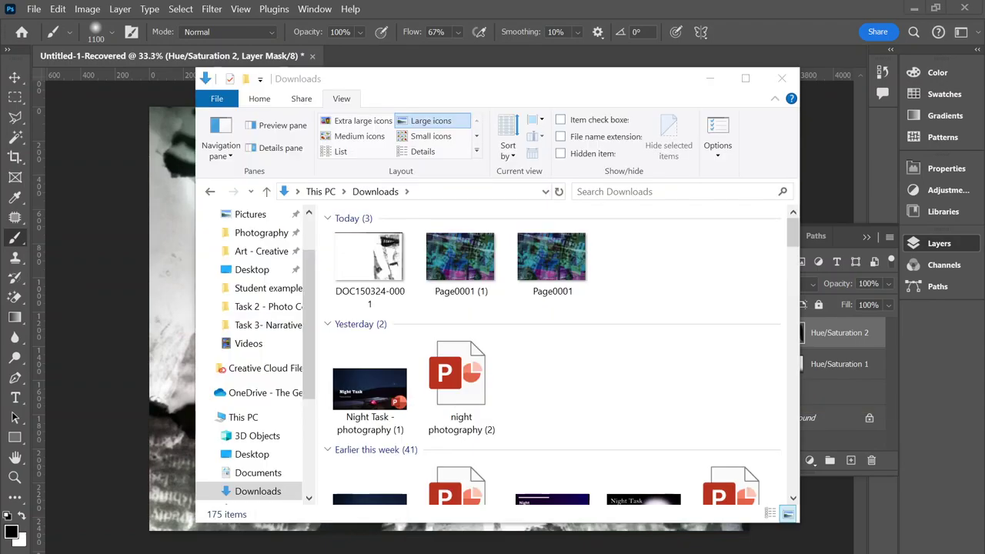
{"action": "left_click_drag", "start_coordinate": [369, 257], "coordinate": [170, 309]}
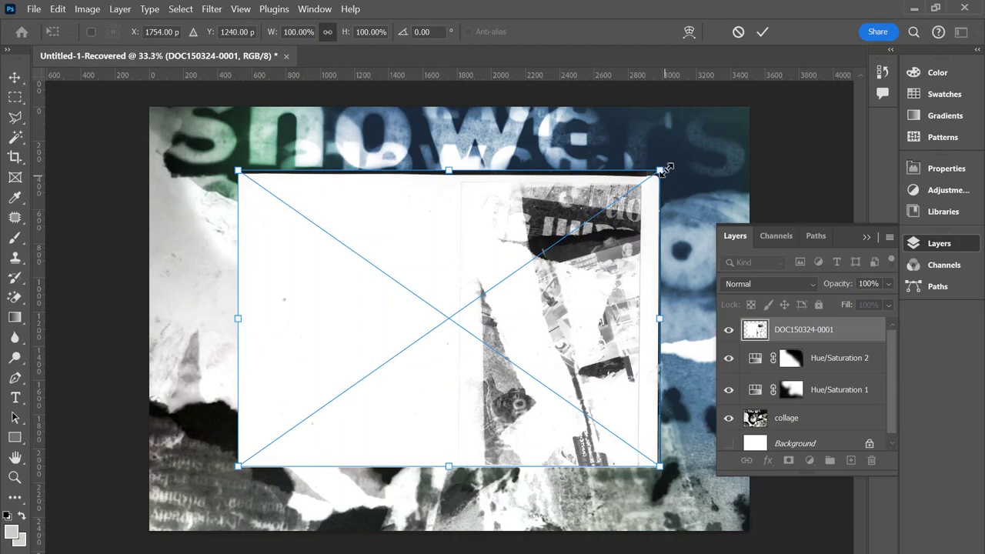
{"action": "left_click_drag", "start_coordinate": [653, 178], "coordinate": [768, 101]}
{"action": "left_click", "coordinate": [609, 254]}
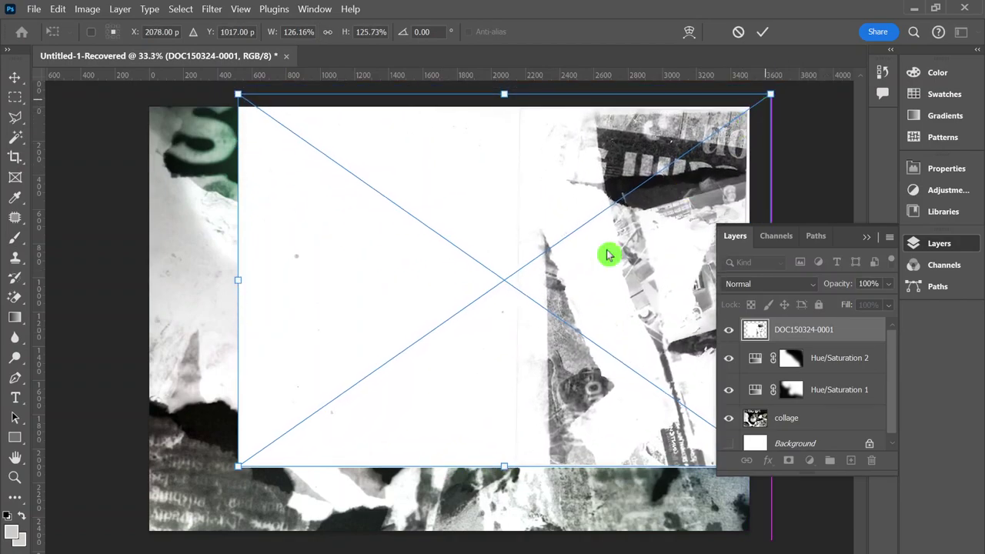
{"action": "left_click_drag", "start_coordinate": [238, 467], "coordinate": [19, 542]}
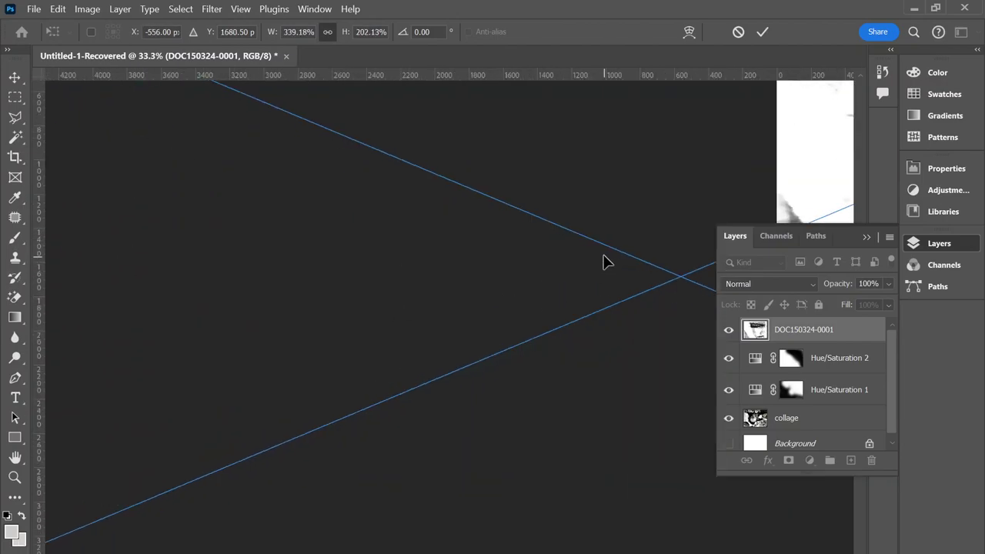
{"action": "scroll", "coordinate": [604, 261], "scroll_direction": "down", "scroll_amount": 5}
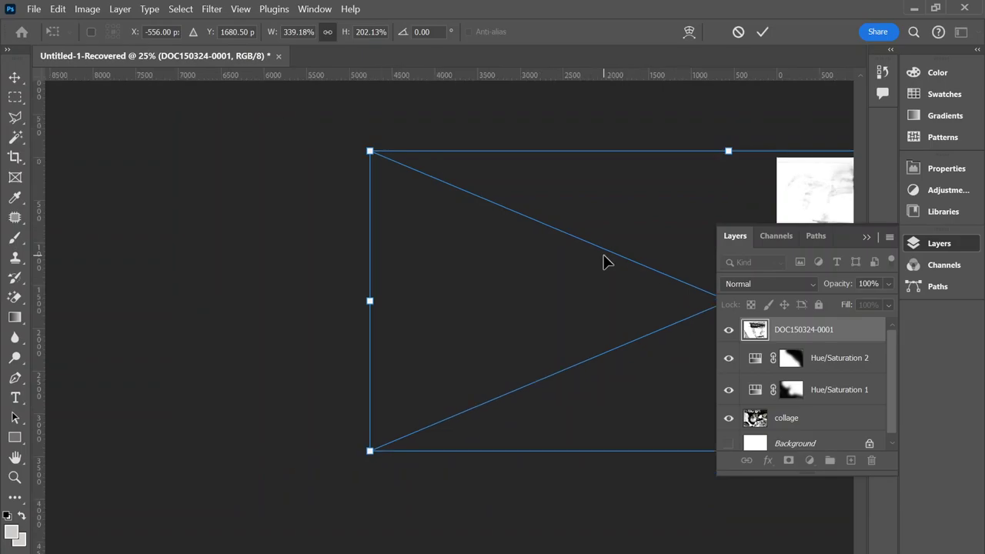
{"action": "scroll", "coordinate": [694, 238], "scroll_direction": "down", "scroll_amount": 3}
{"action": "left_click", "coordinate": [867, 236]}
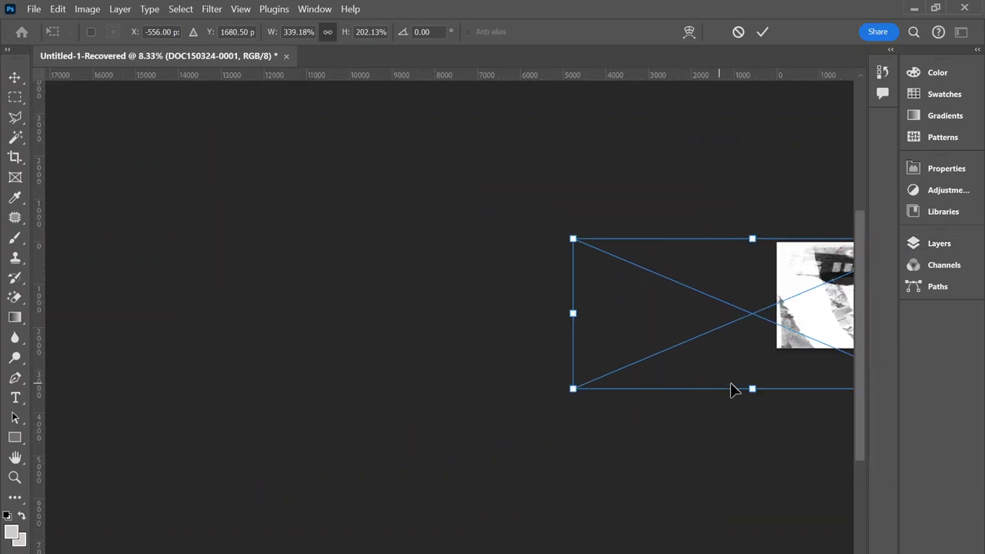
{"action": "left_click_drag", "start_coordinate": [732, 390], "coordinate": [288, 340]}
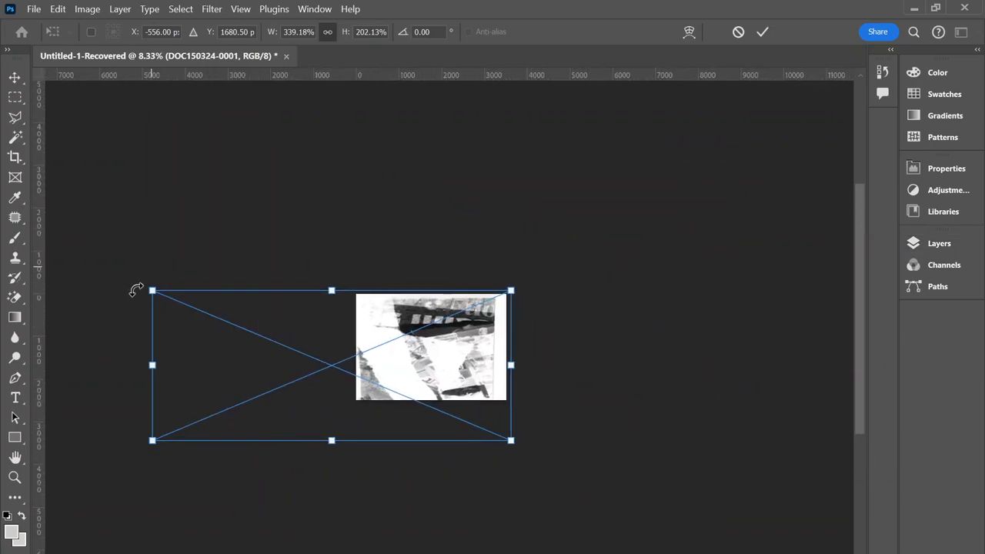
Rotate the scan 90°, widen it to about 417%, reposition it and commit the transform.
{"action": "left_click_drag", "start_coordinate": [140, 284], "coordinate": [421, 169]}
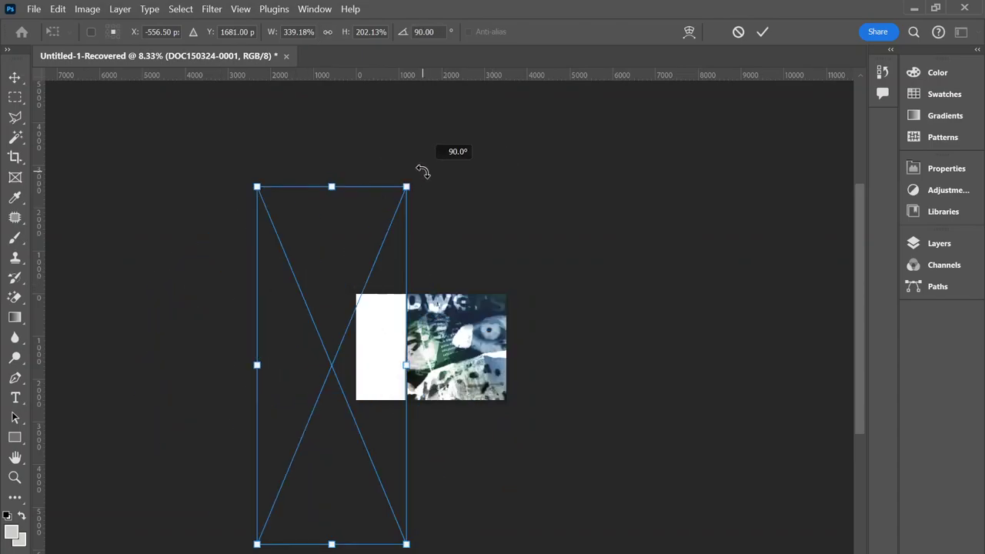
{"action": "left_click_drag", "start_coordinate": [323, 521], "coordinate": [418, 399]}
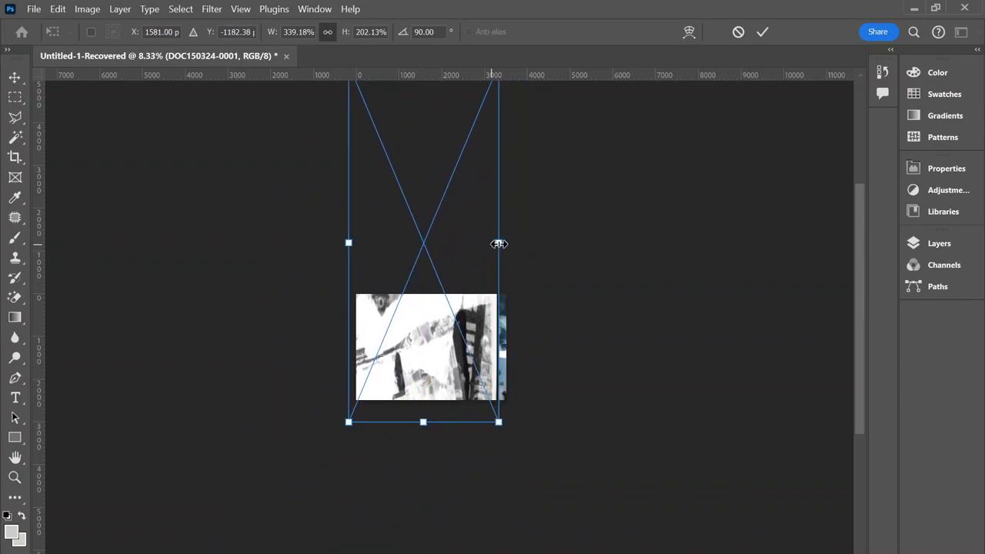
{"action": "left_click_drag", "start_coordinate": [499, 243], "coordinate": [534, 242]}
{"action": "left_click_drag", "start_coordinate": [414, 370], "coordinate": [412, 351]}
{"action": "key", "text": "ctrl+plus"}
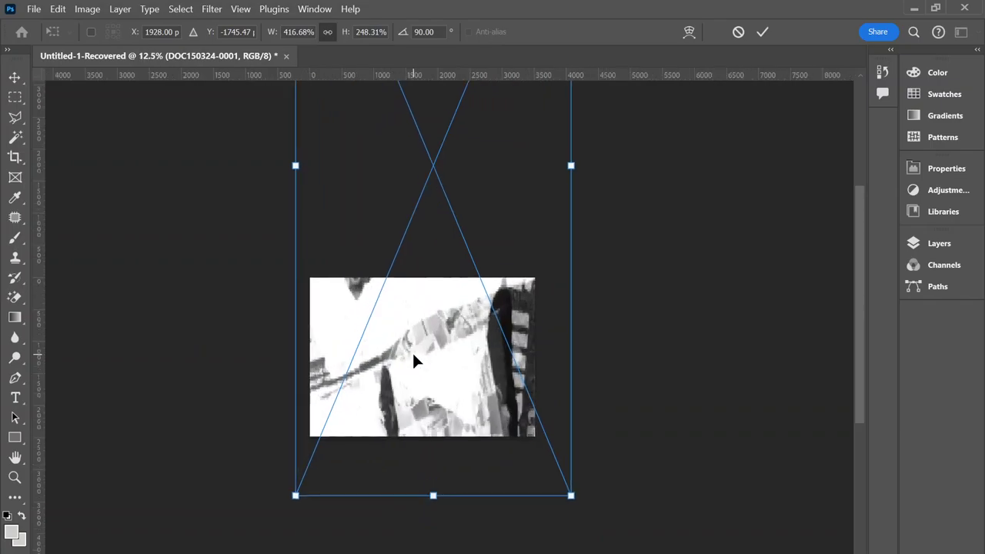
{"action": "scroll", "coordinate": [412, 354], "scroll_direction": "down", "scroll_amount": 3}
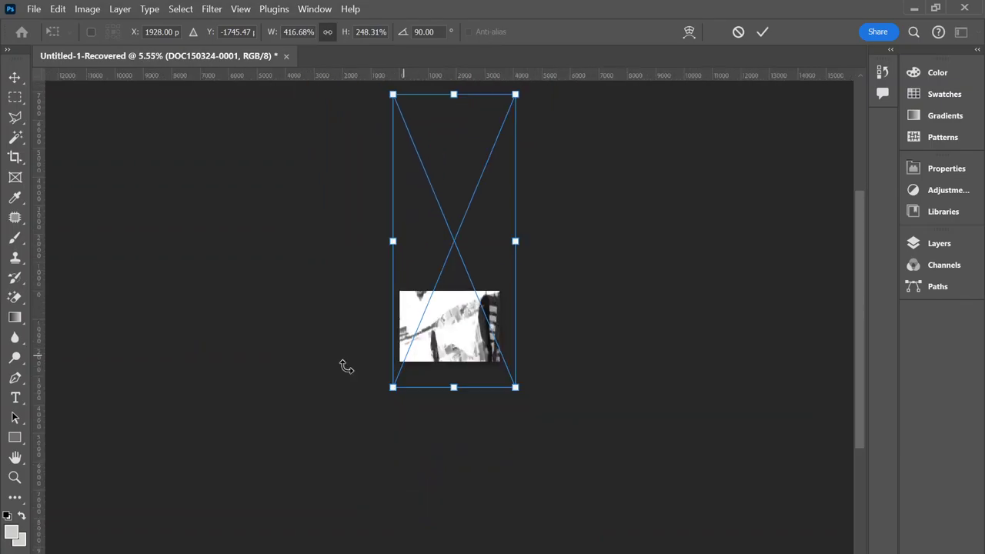
{"action": "key", "text": "b"}
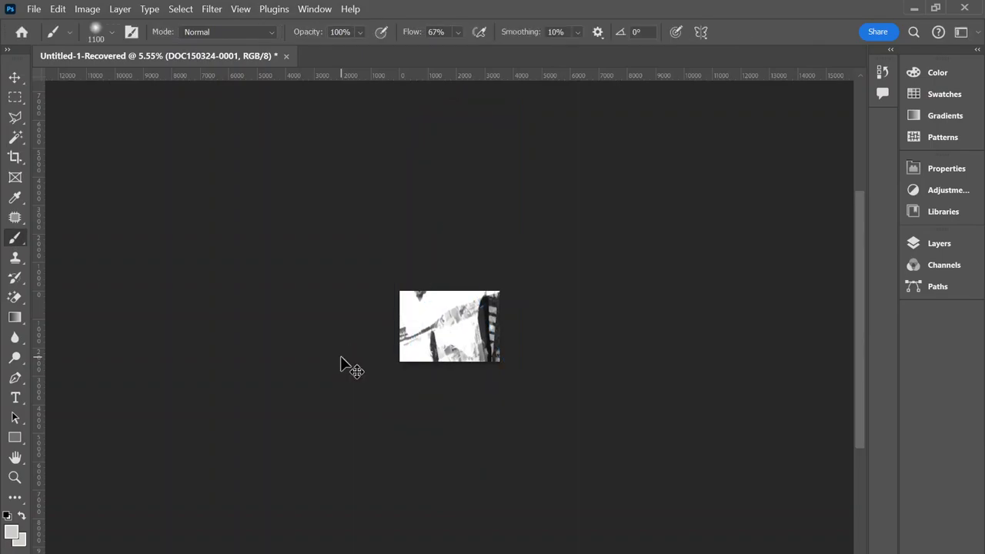
{"action": "key", "text": "ctrl+plus"}
{"action": "key", "text": "ctrl+plus"}
{"action": "key", "text": "ctrl+plus"}
{"action": "key", "text": "ctrl+plus"}
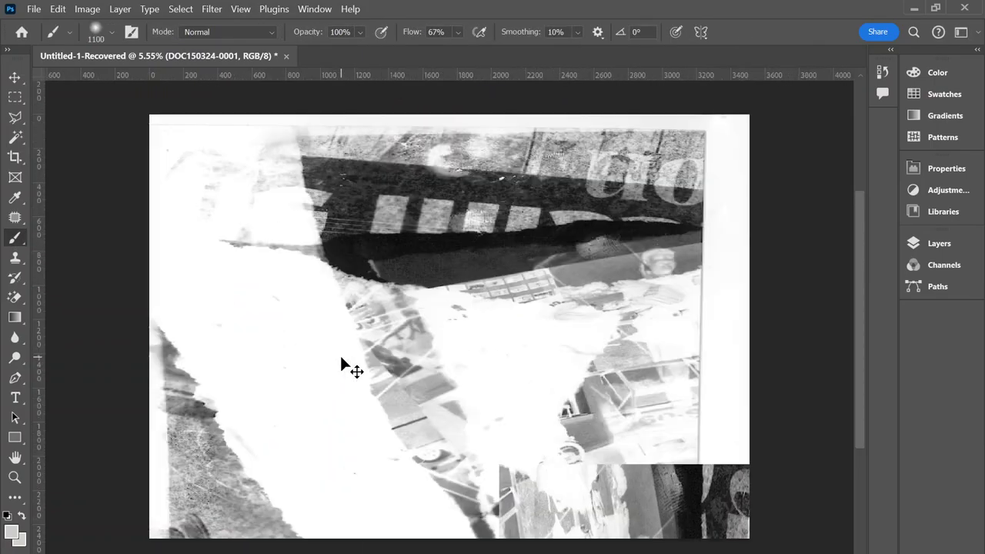
{"action": "key", "text": "ctrl+minus"}
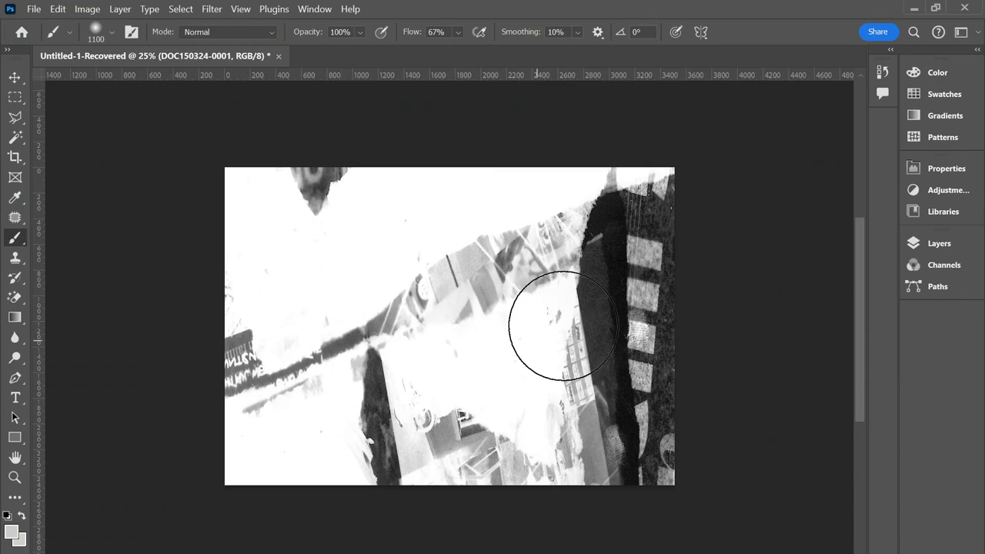
{"action": "left_click", "coordinate": [920, 244]}
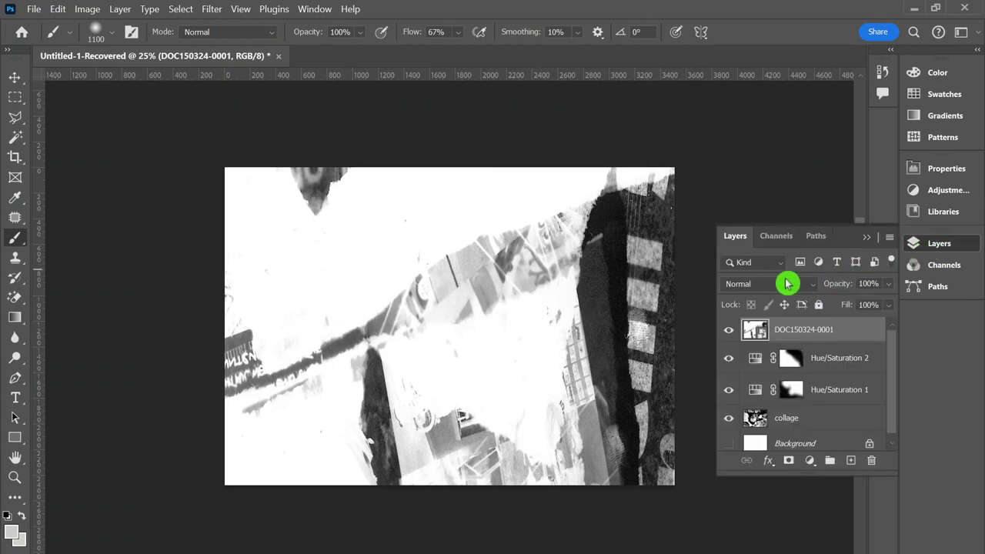
{"action": "left_click", "coordinate": [786, 283]}
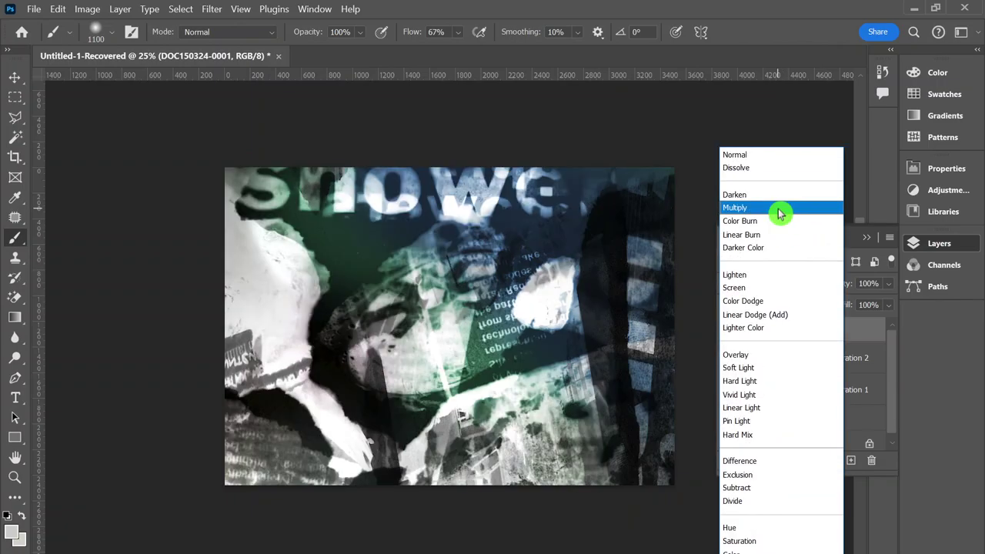
{"action": "left_click", "coordinate": [687, 143]}
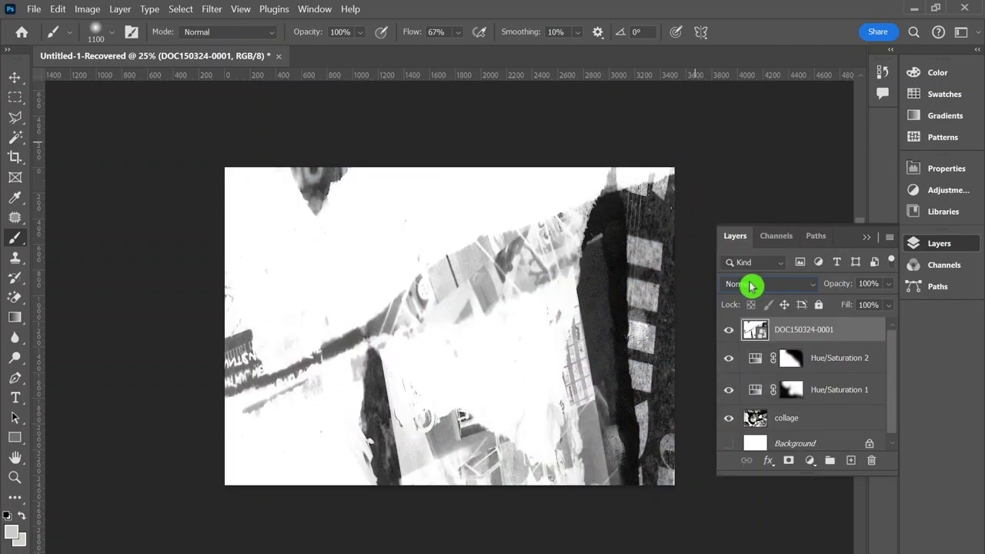
{"action": "left_click", "coordinate": [748, 287]}
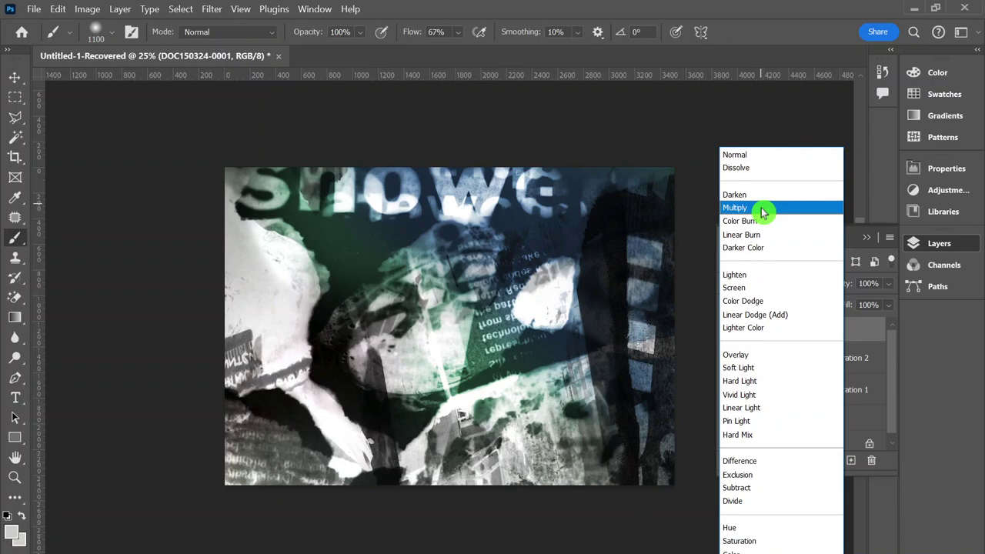
{"action": "left_click", "coordinate": [759, 355]}
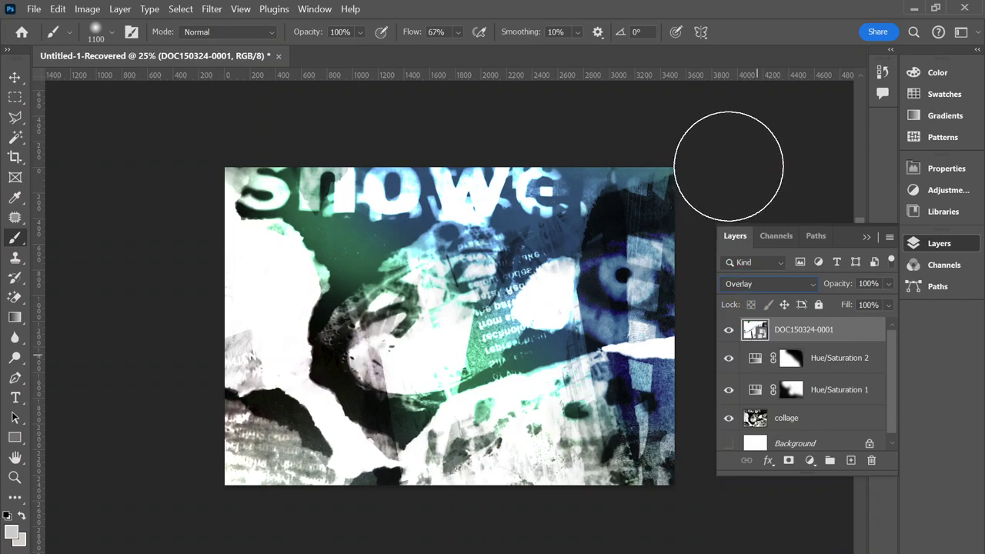